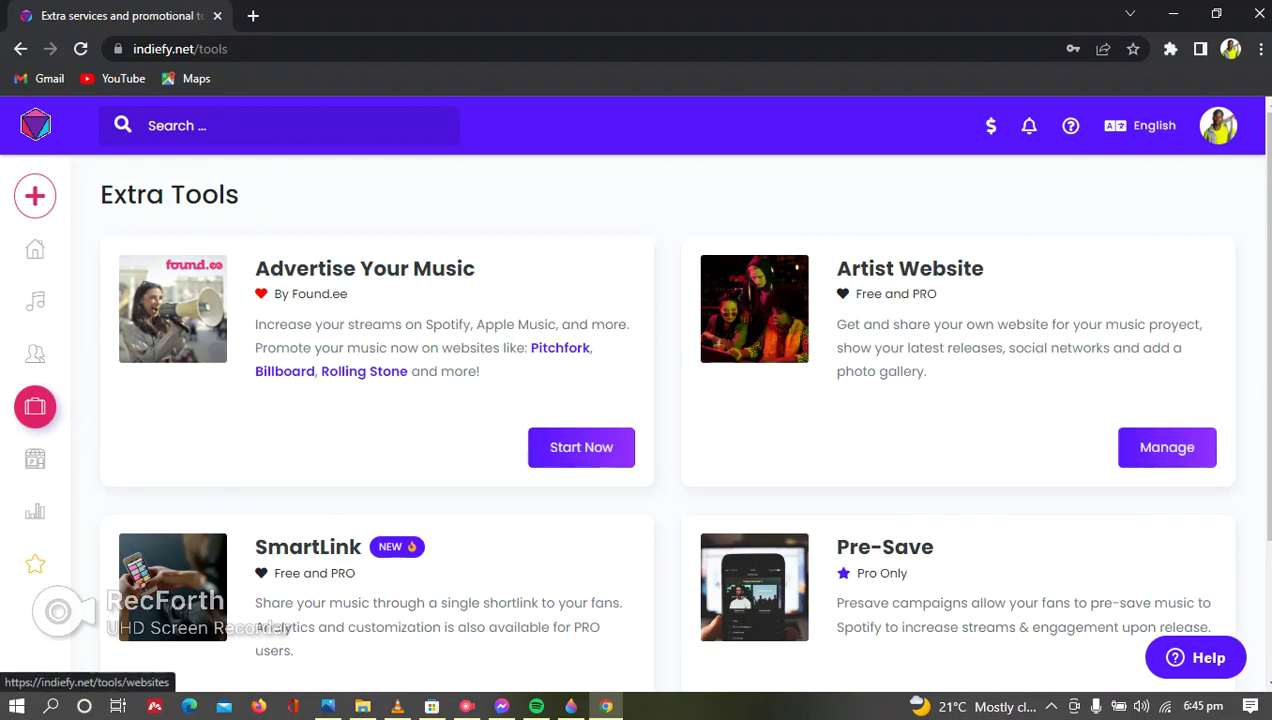
# Open the management page of the Artist Website tool and go to its General Information section.
pyautogui.click(1167, 447)
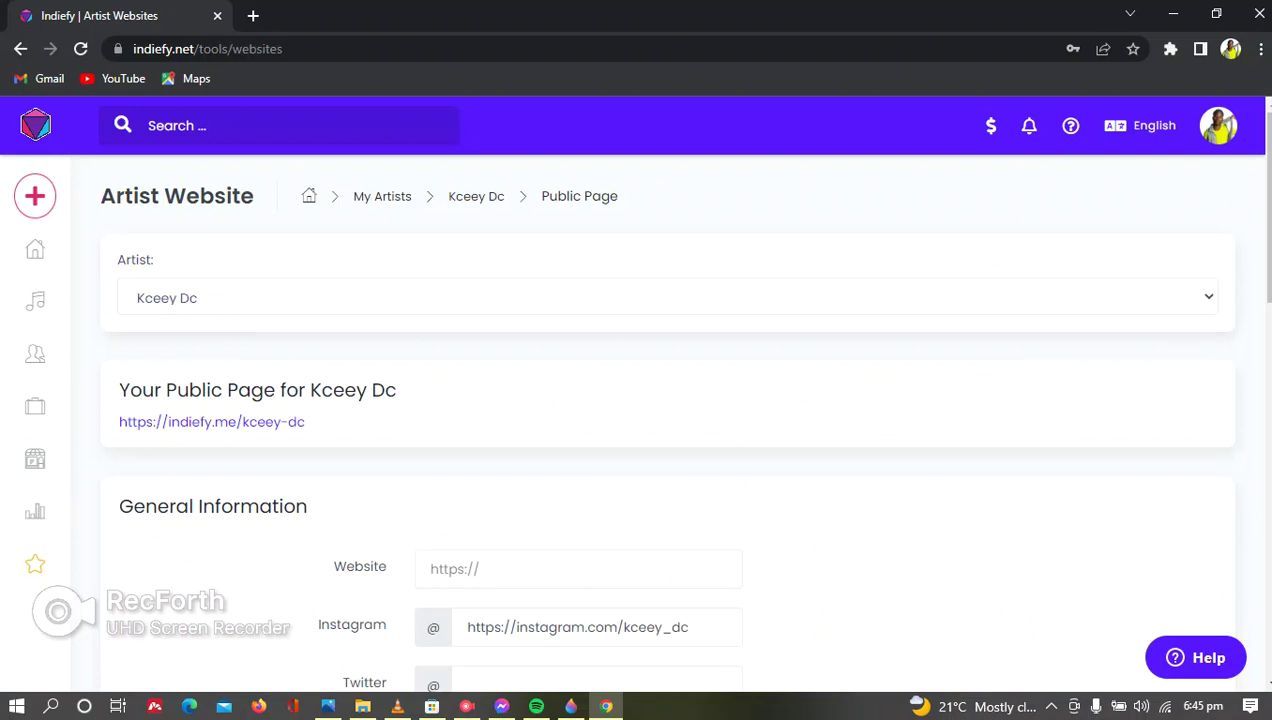
pyautogui.scroll(-2, 668, 420)
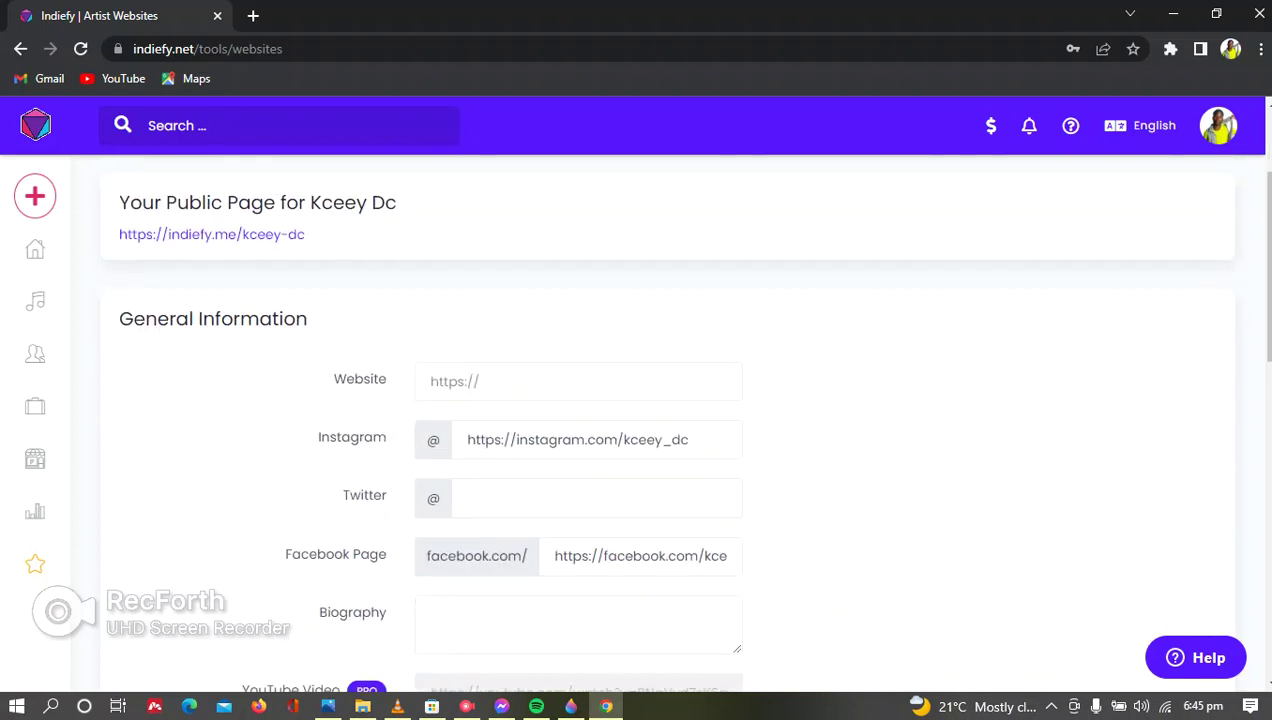
pyautogui.scroll(-1, 668, 420)
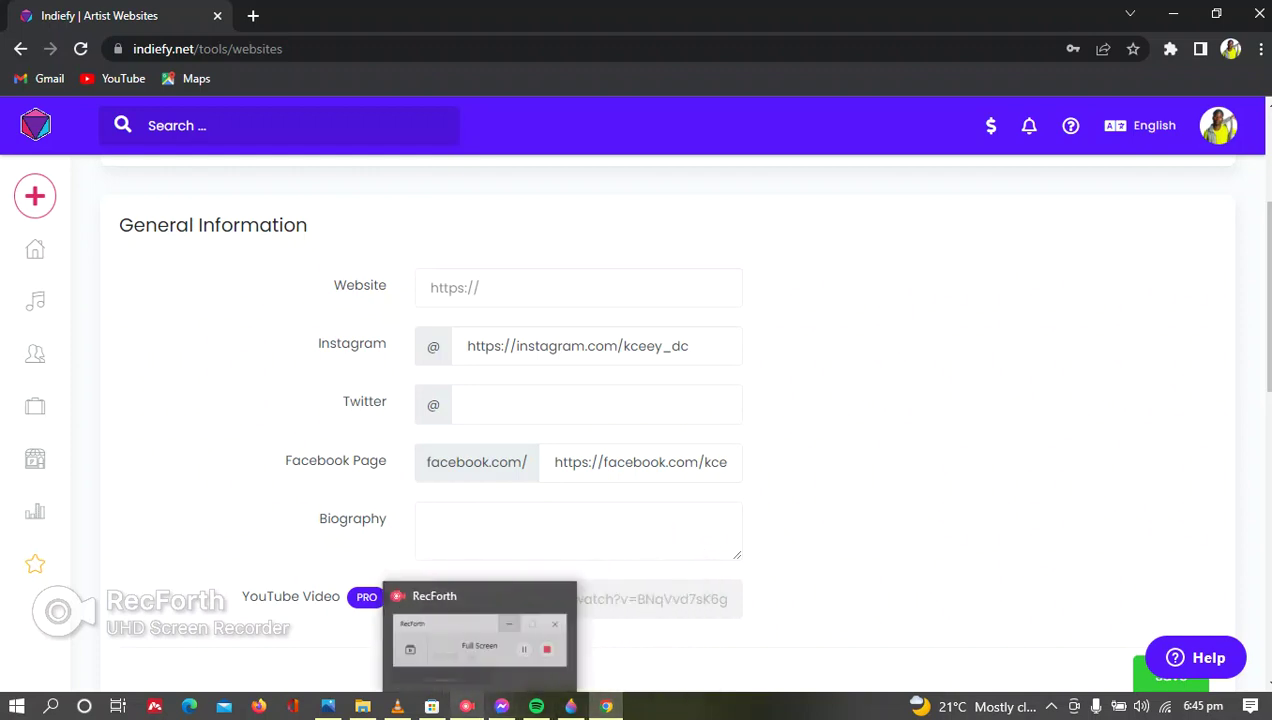
pyautogui.click(466, 706)
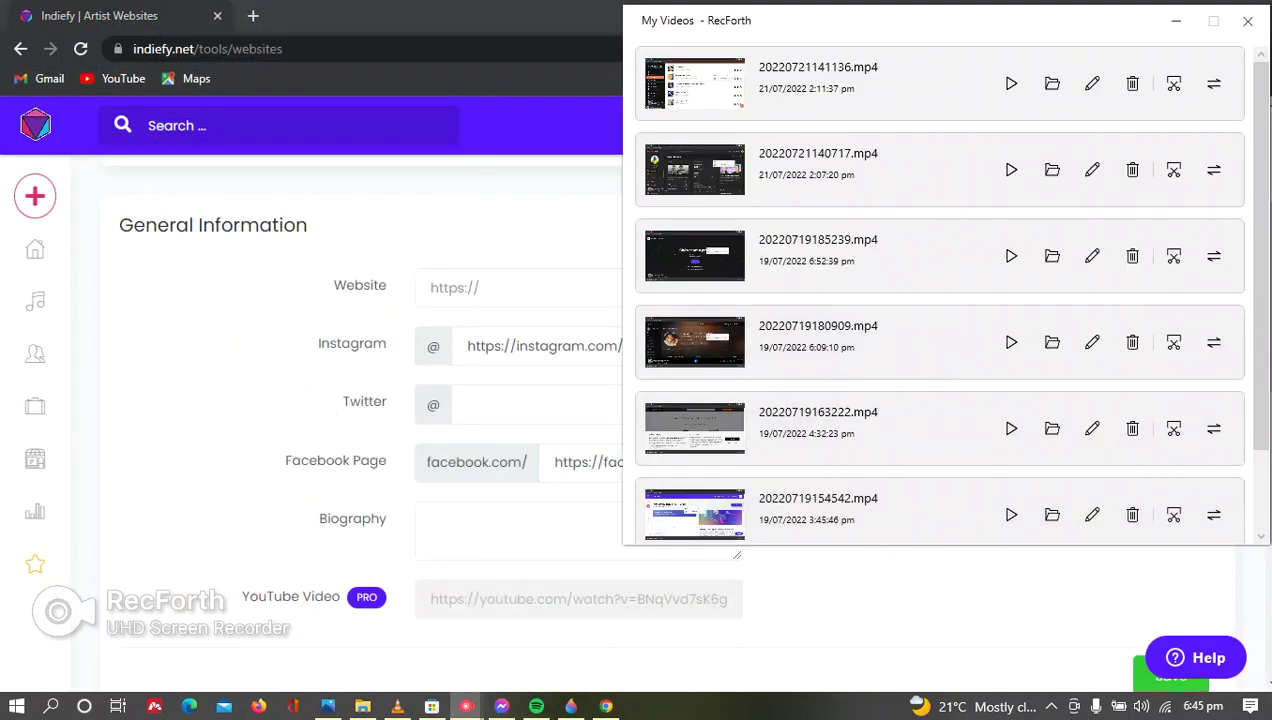
pyautogui.click(1247, 20)
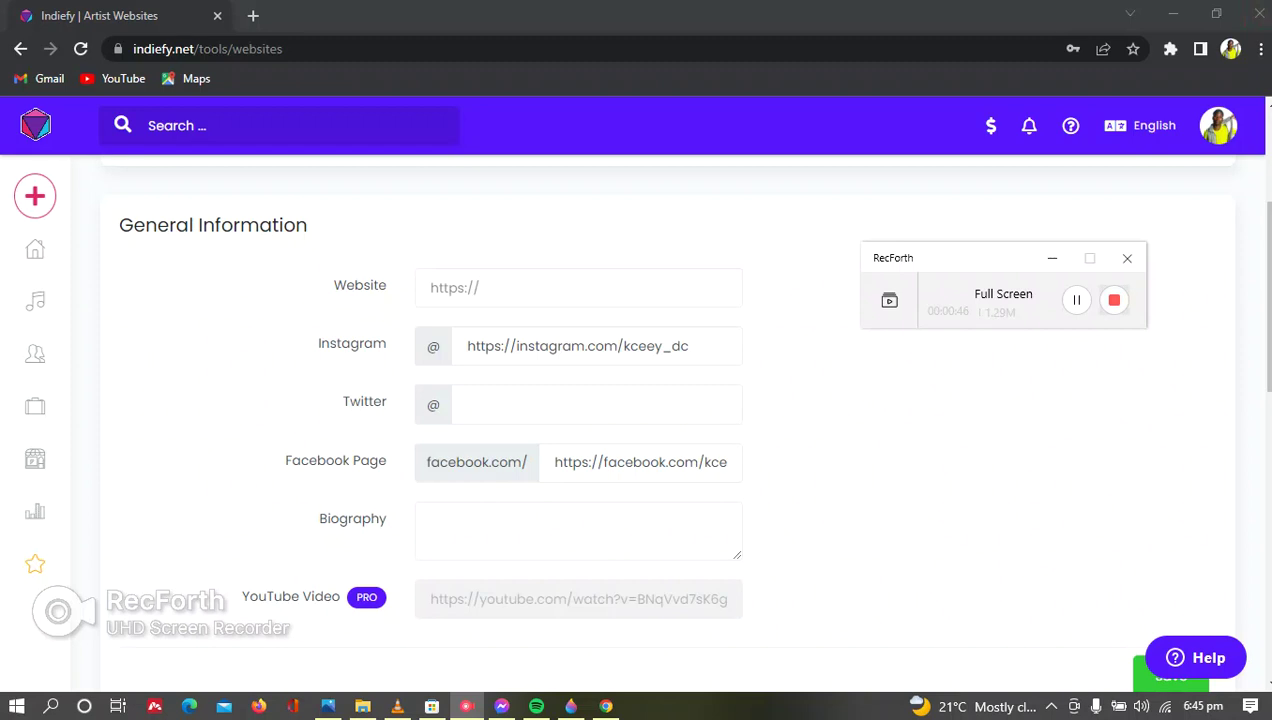
pyautogui.click(1076, 300)
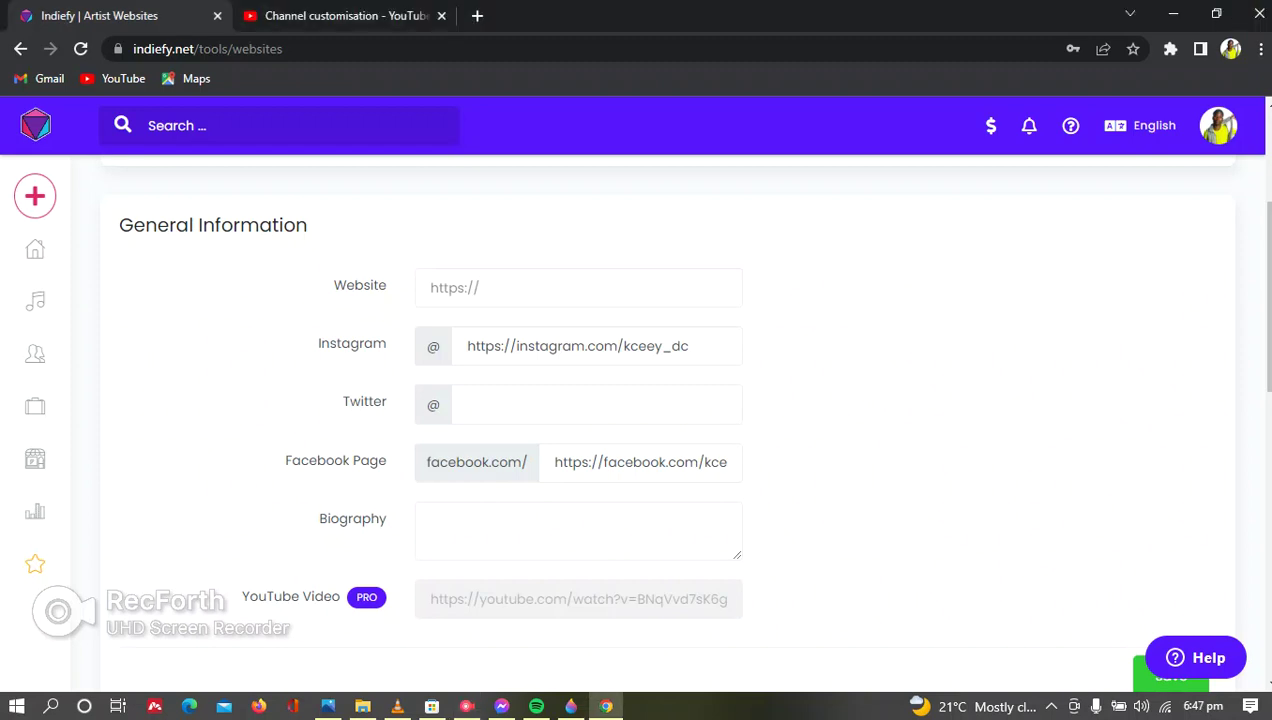
# Copy the whole channel description from the YouTube Studio channel customisation page.
pyautogui.click(376, 15)
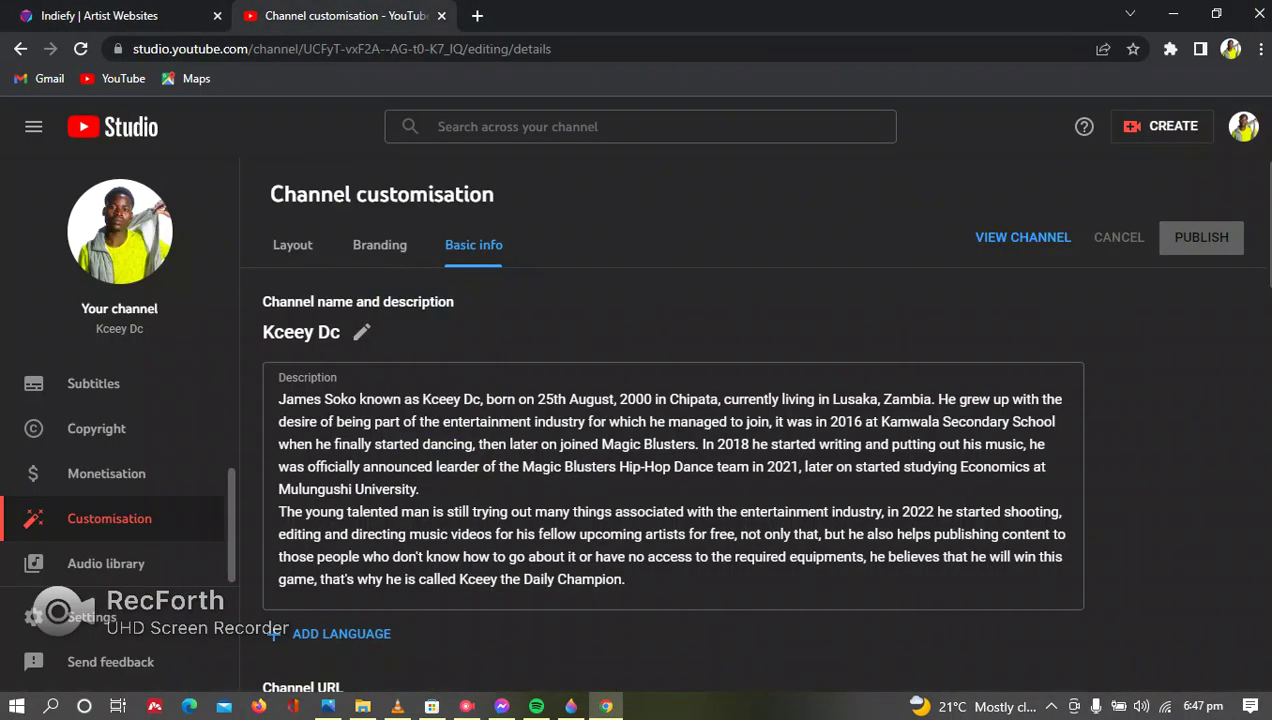
pyautogui.click(476, 428)
pyautogui.rightClick(476, 428)
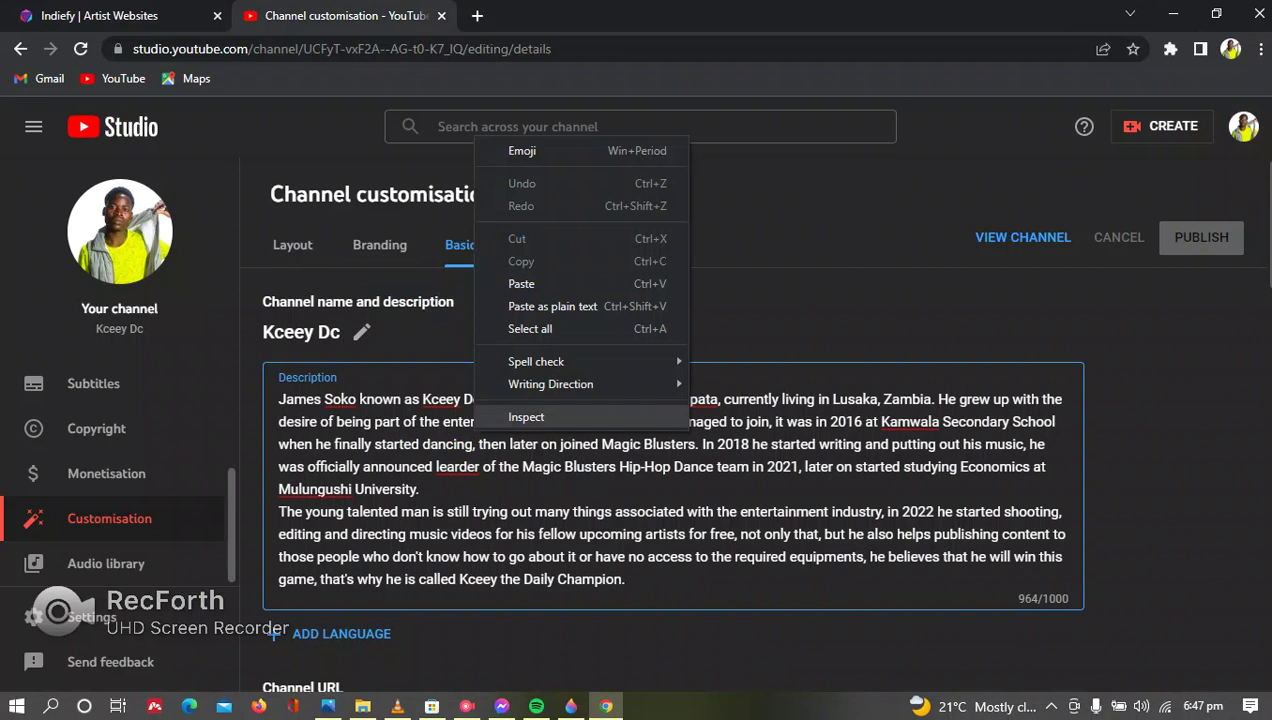
pyautogui.click(530, 328)
pyautogui.rightClick(507, 427)
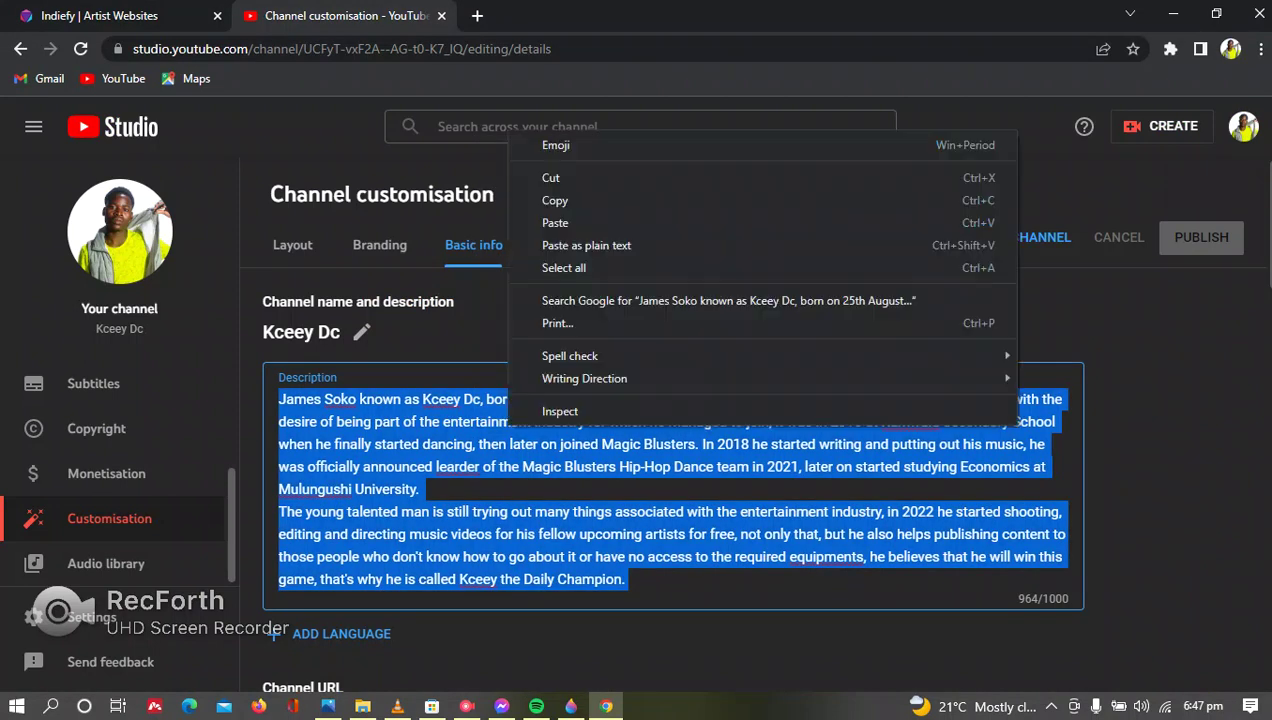
pyautogui.click(555, 200)
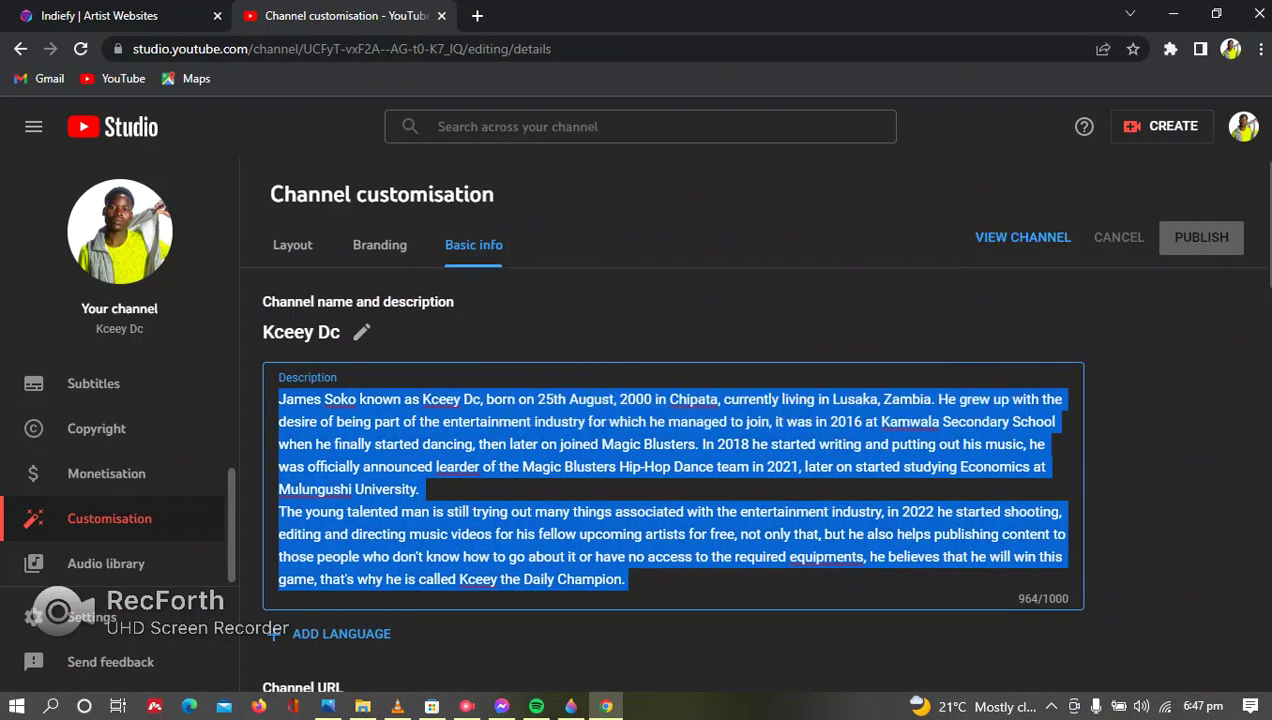
# Paste the copied channel description into the Biography of the Indiefy artist website and save the general information.
pyautogui.click(150, 15)
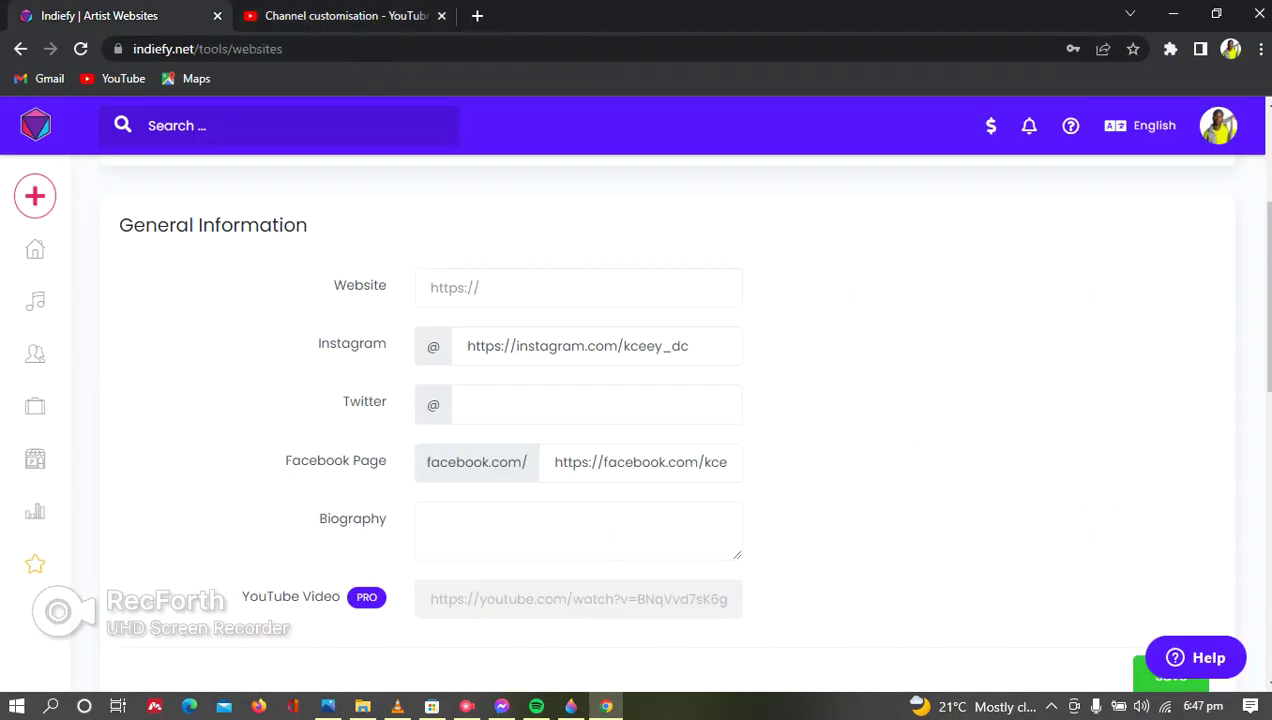
pyautogui.rightClick(502, 524)
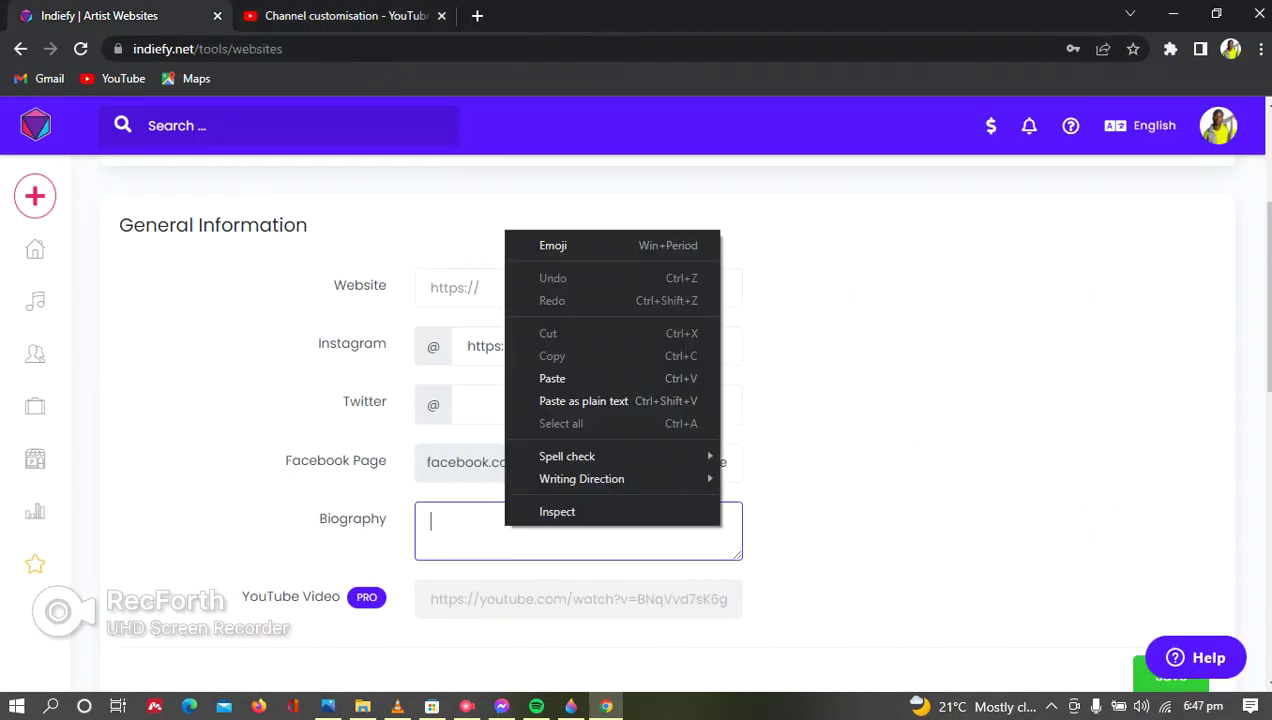
pyautogui.click(540, 376)
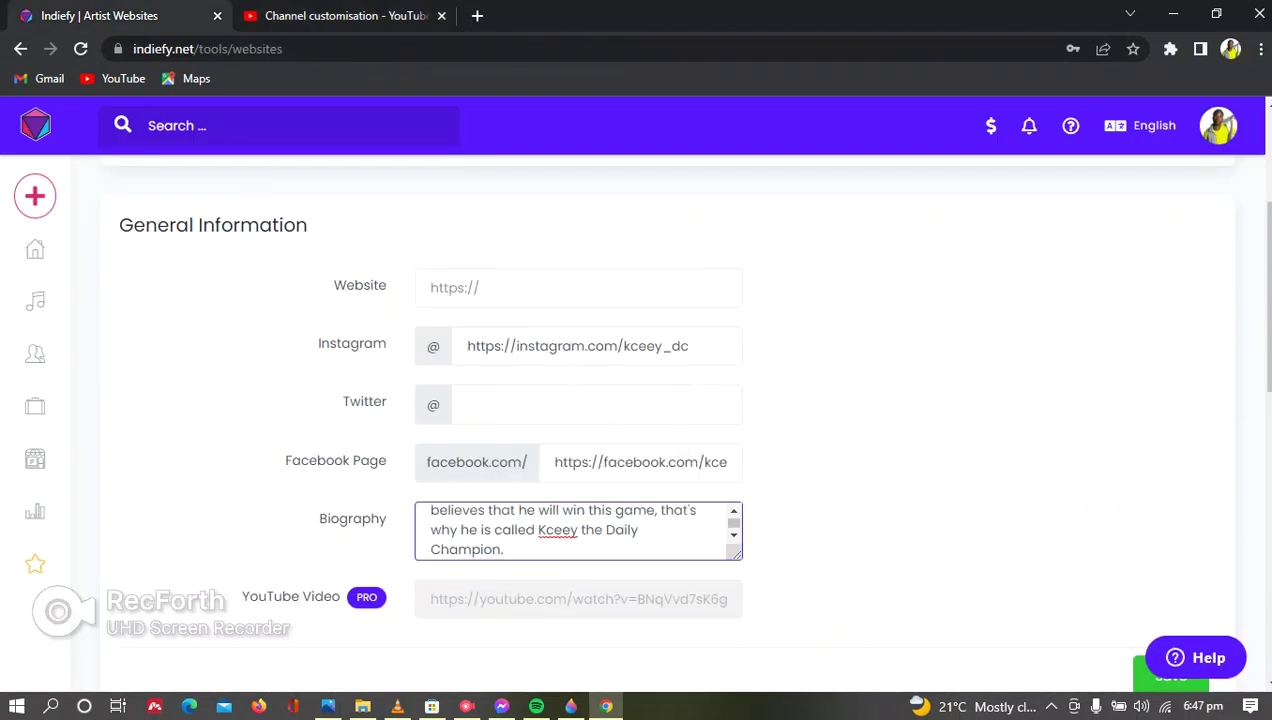
pyautogui.moveTo(1266, 295); pyautogui.dragTo(1266, 310)
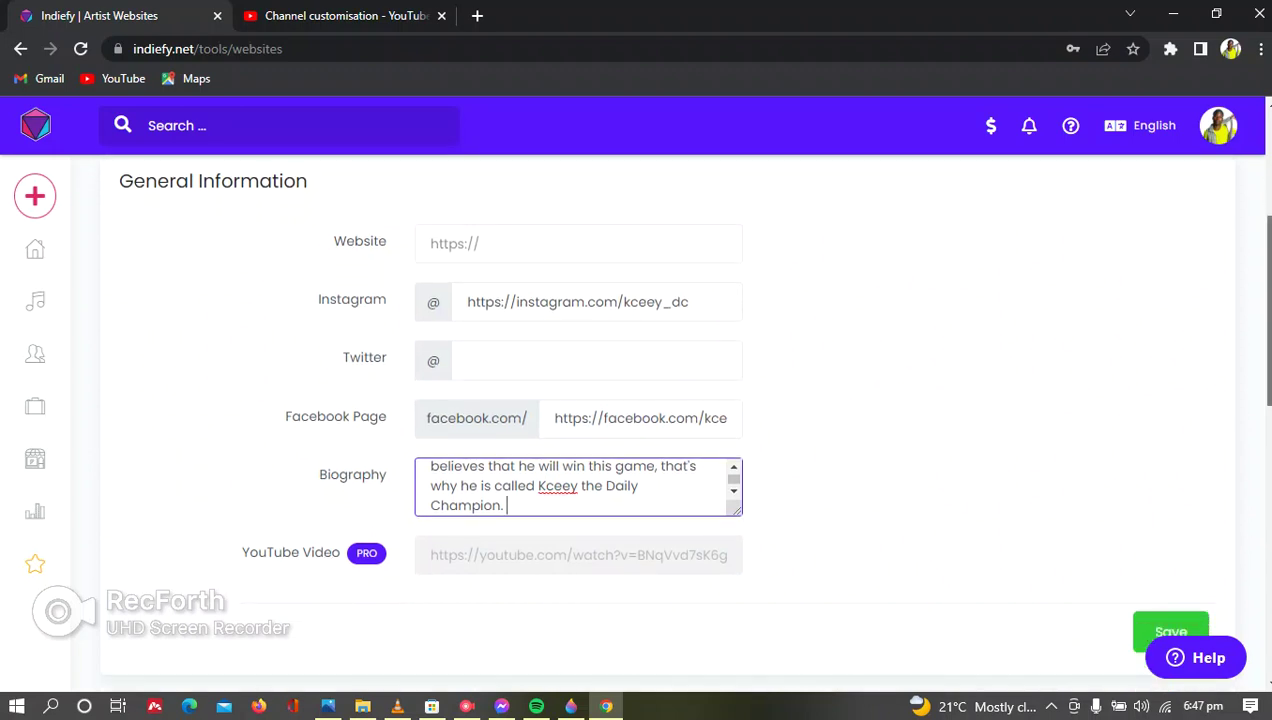
pyautogui.scroll(-2, 680, 420)
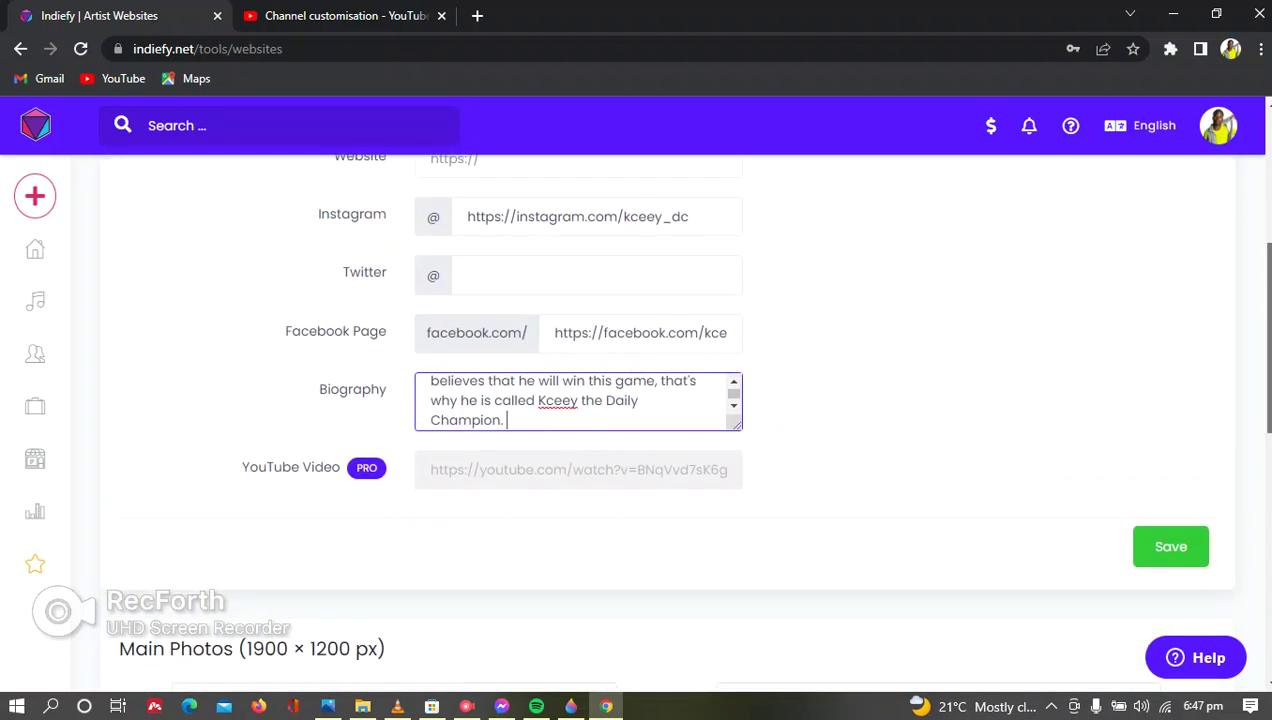
pyautogui.scroll(-2, 680, 420)
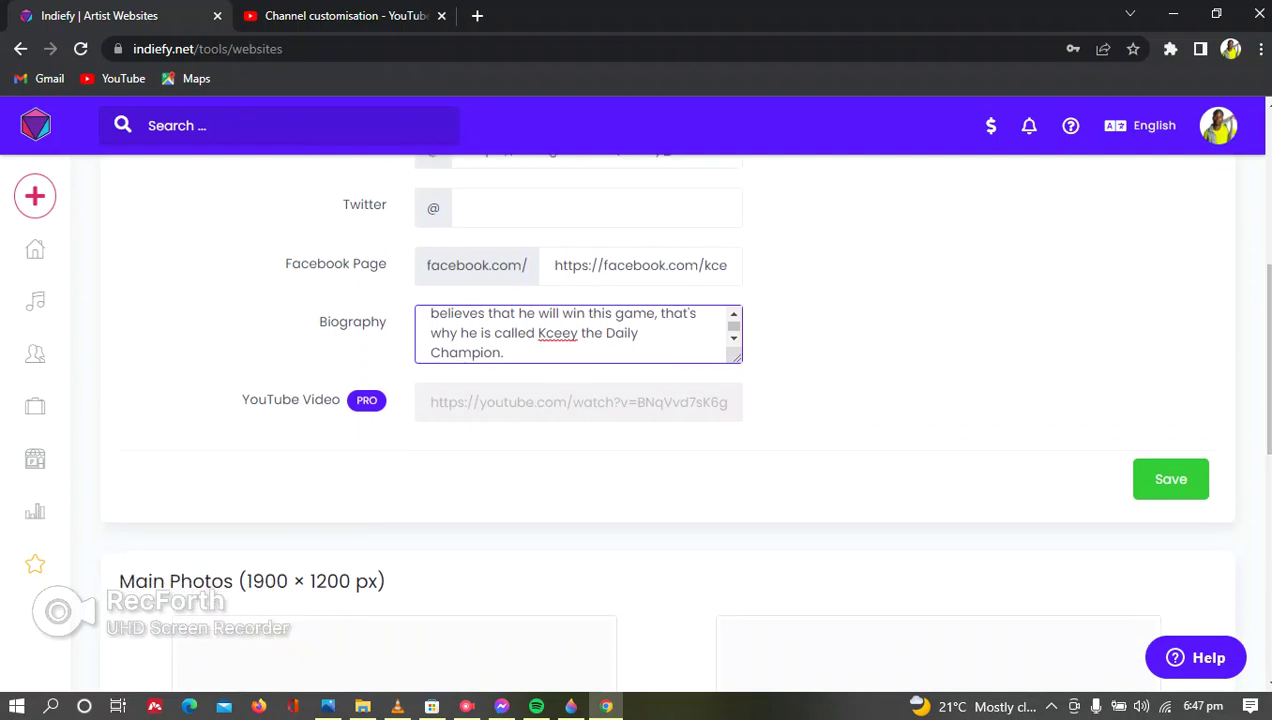
pyautogui.click(1170, 479)
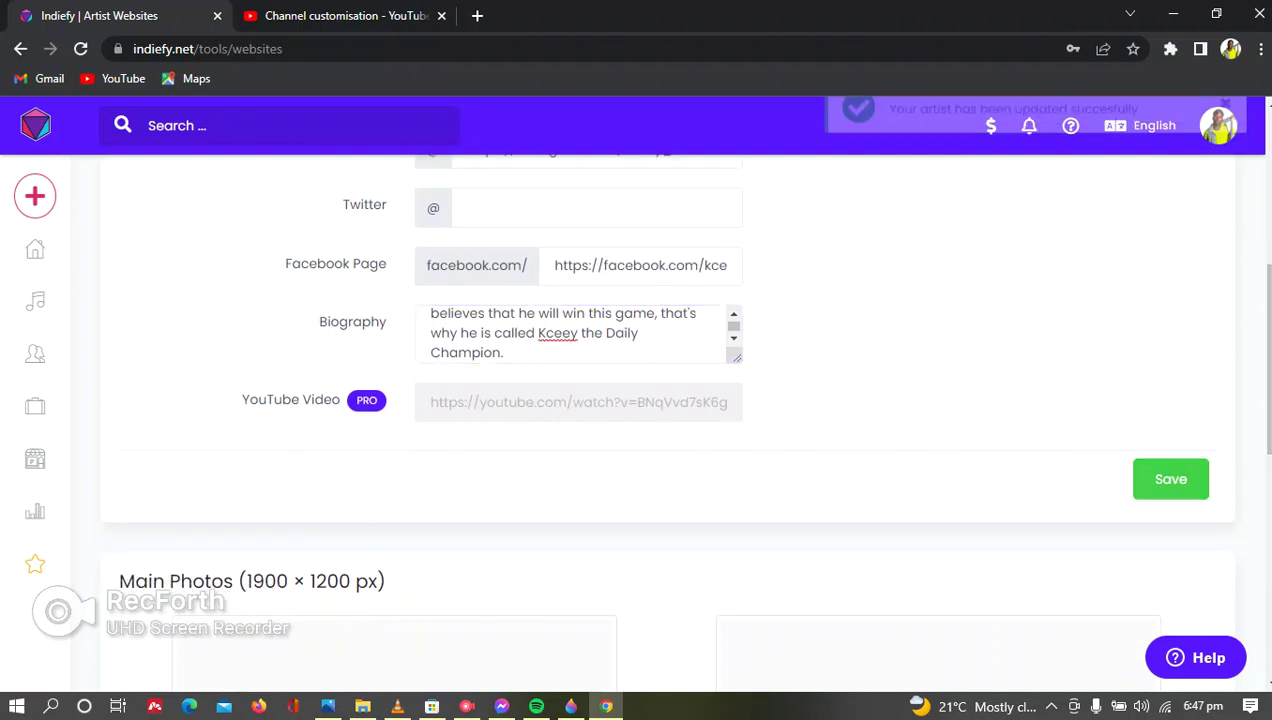
# Start uploading the first main photo and browse Local Disk (E:) to Trash, Magic Blusters, Music, the artist's folder, Album, Life's a Mystery, Cover Photos.
pyautogui.scroll(-3, 680, 420)
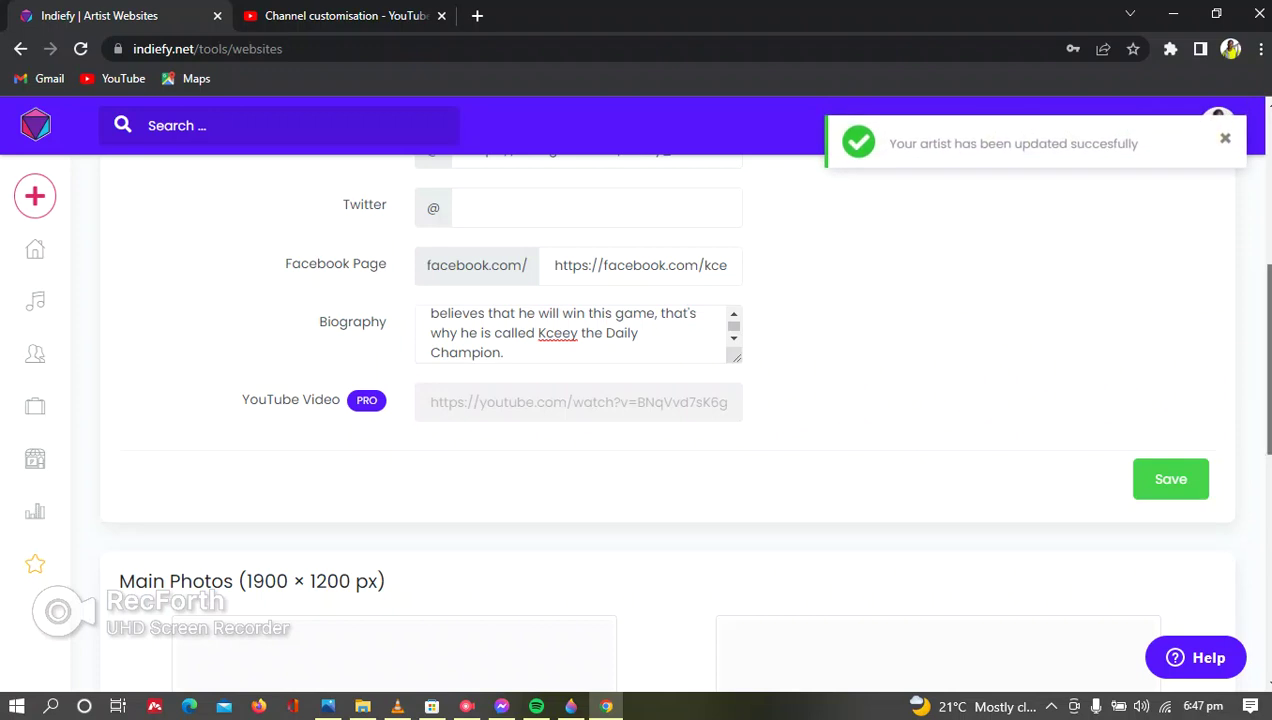
pyautogui.scroll(-1, 680, 420)
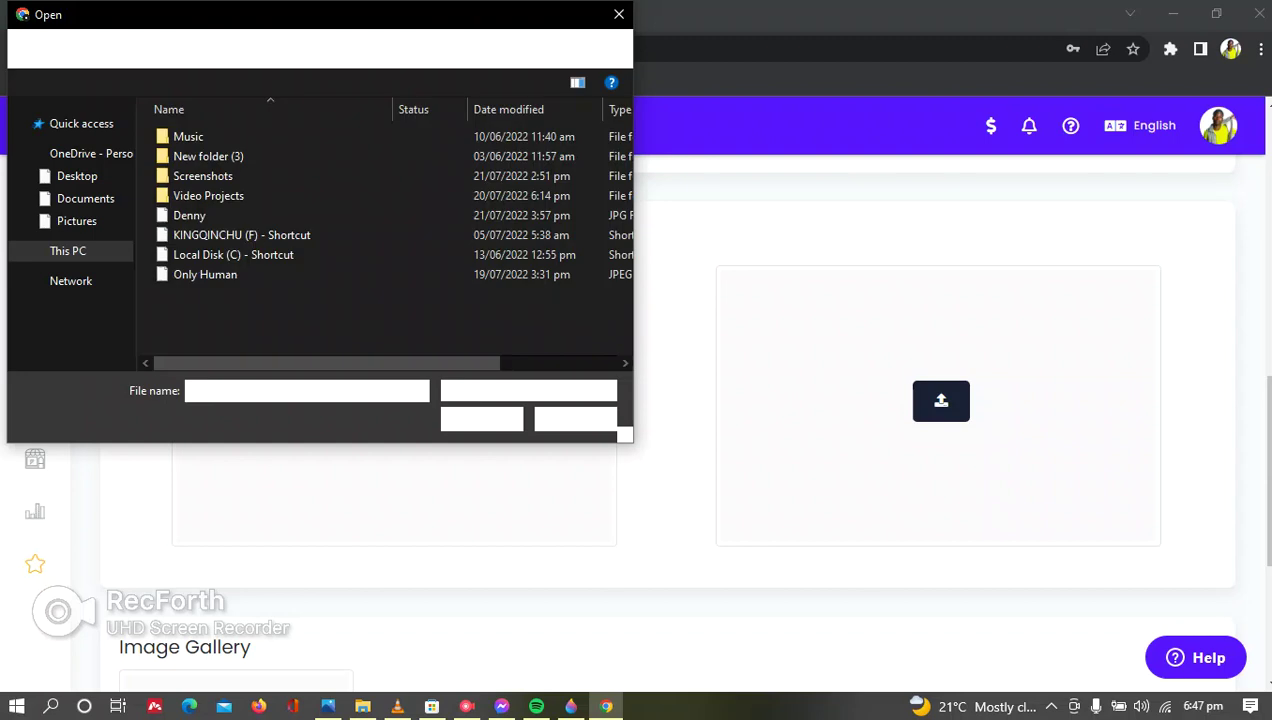
pyautogui.click(68, 251)
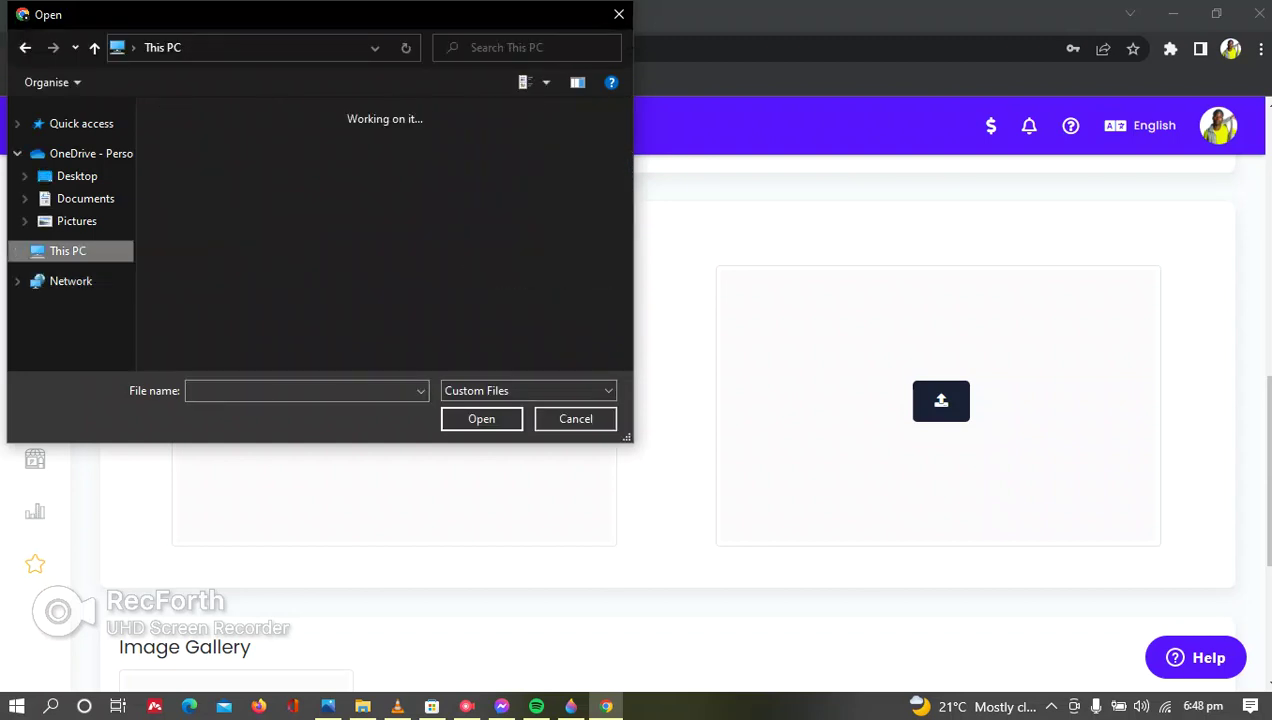
pyautogui.scroll(-3, 280, 335)
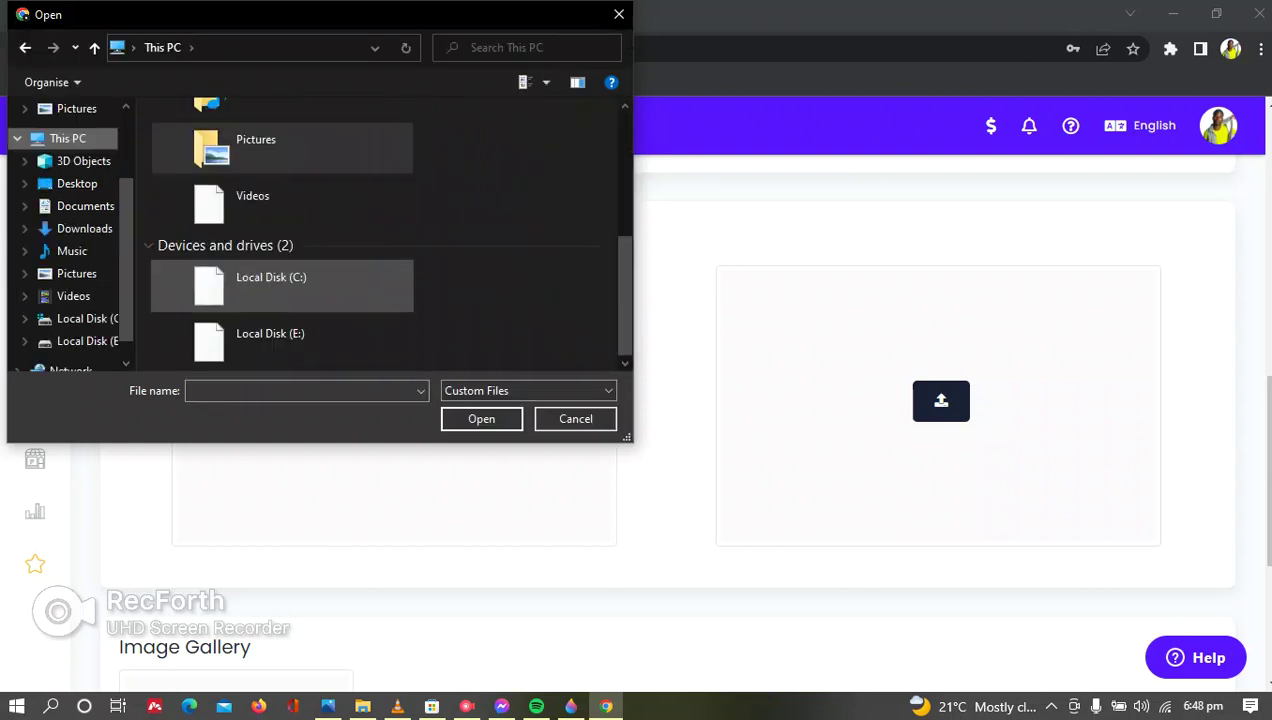
pyautogui.doubleClick(280, 340)
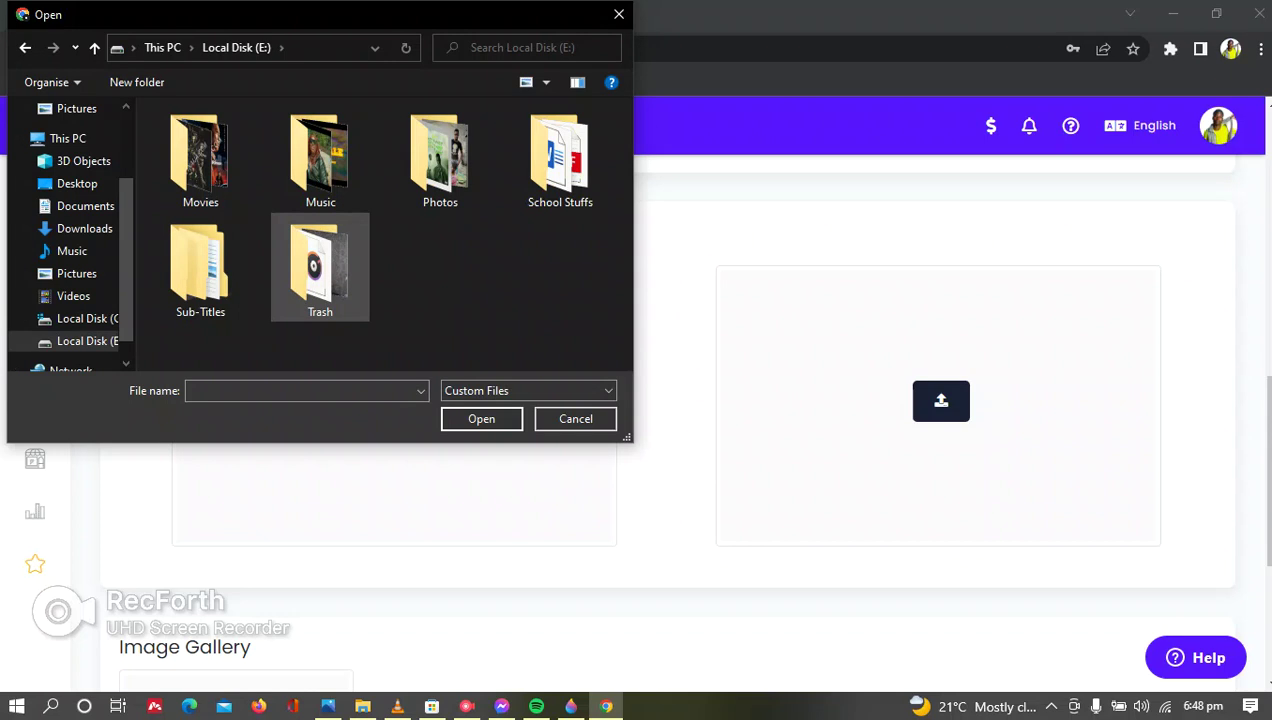
pyautogui.scroll(-2, 316, 265)
pyautogui.doubleClick(200, 160)
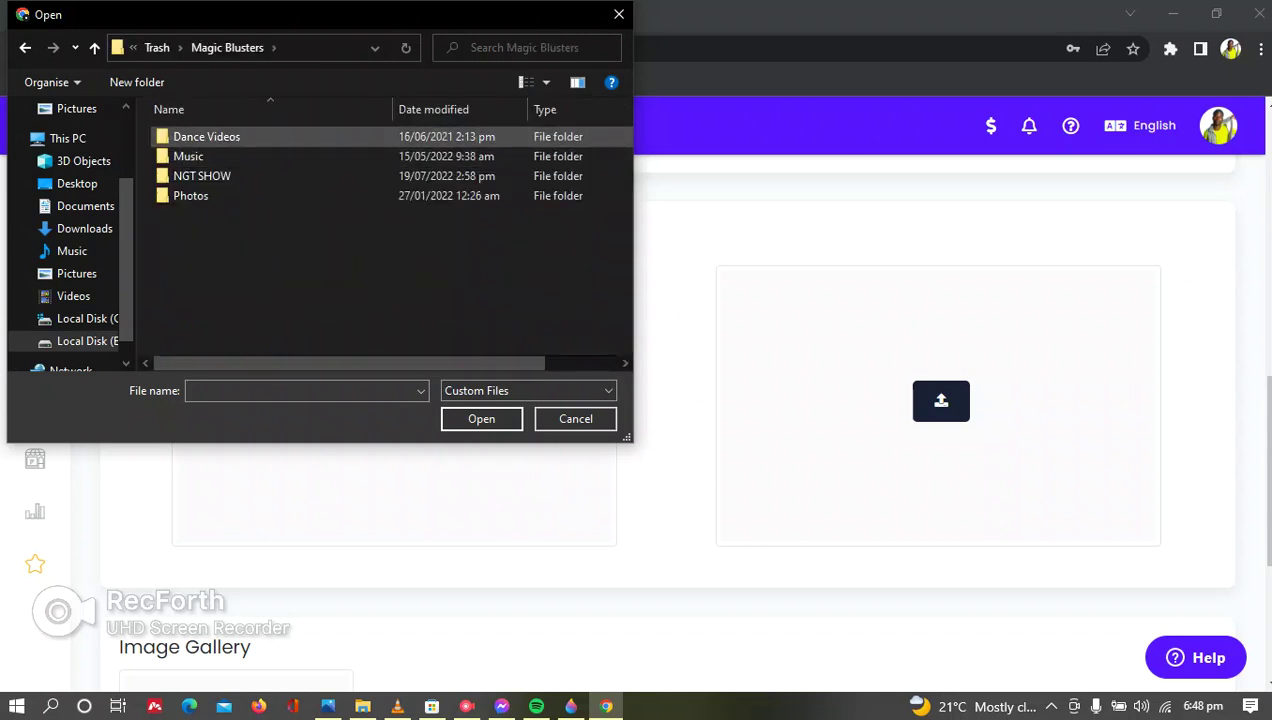
pyautogui.doubleClick(188, 156)
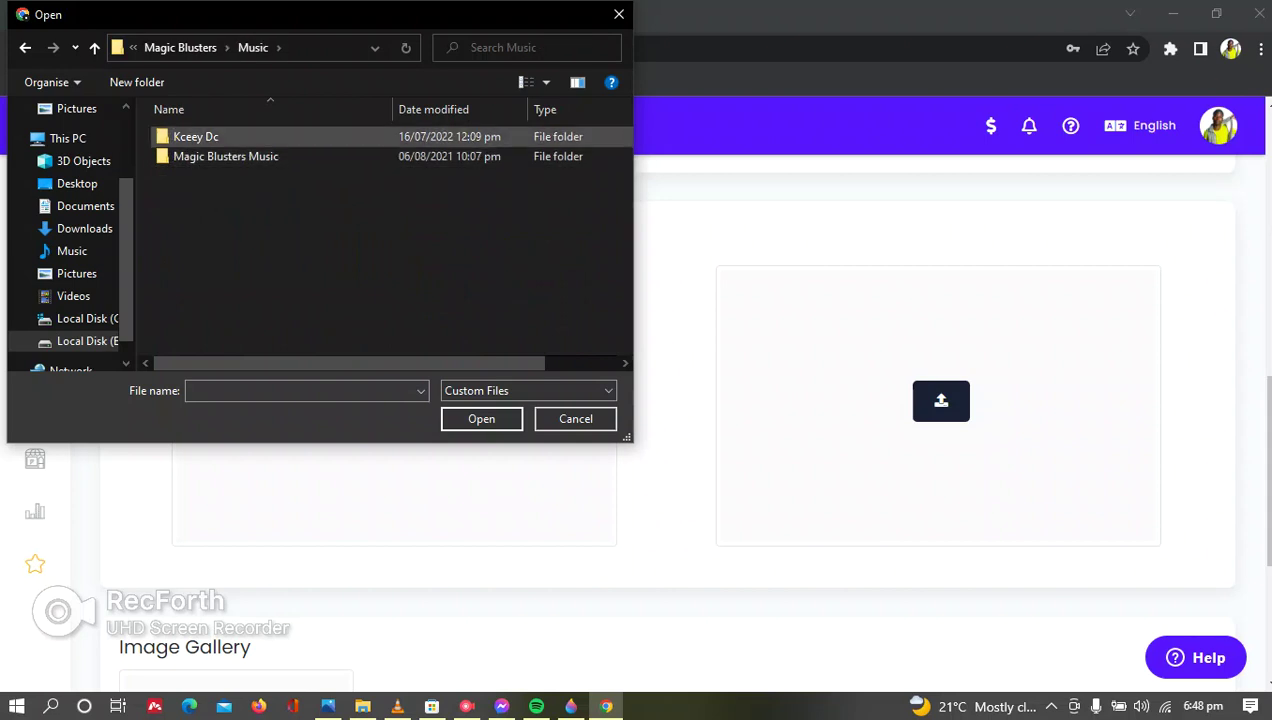
pyautogui.doubleClick(195, 136)
pyautogui.doubleClick(185, 136)
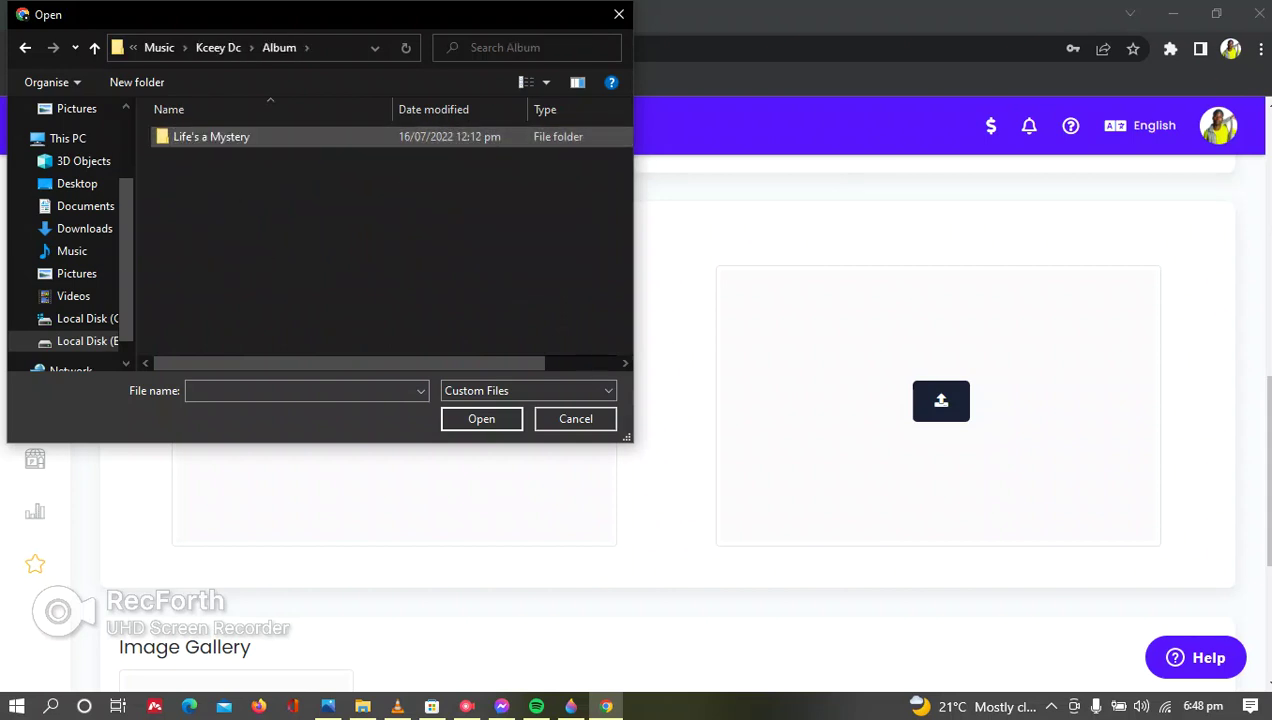
pyautogui.doubleClick(200, 136)
pyautogui.doubleClick(200, 176)
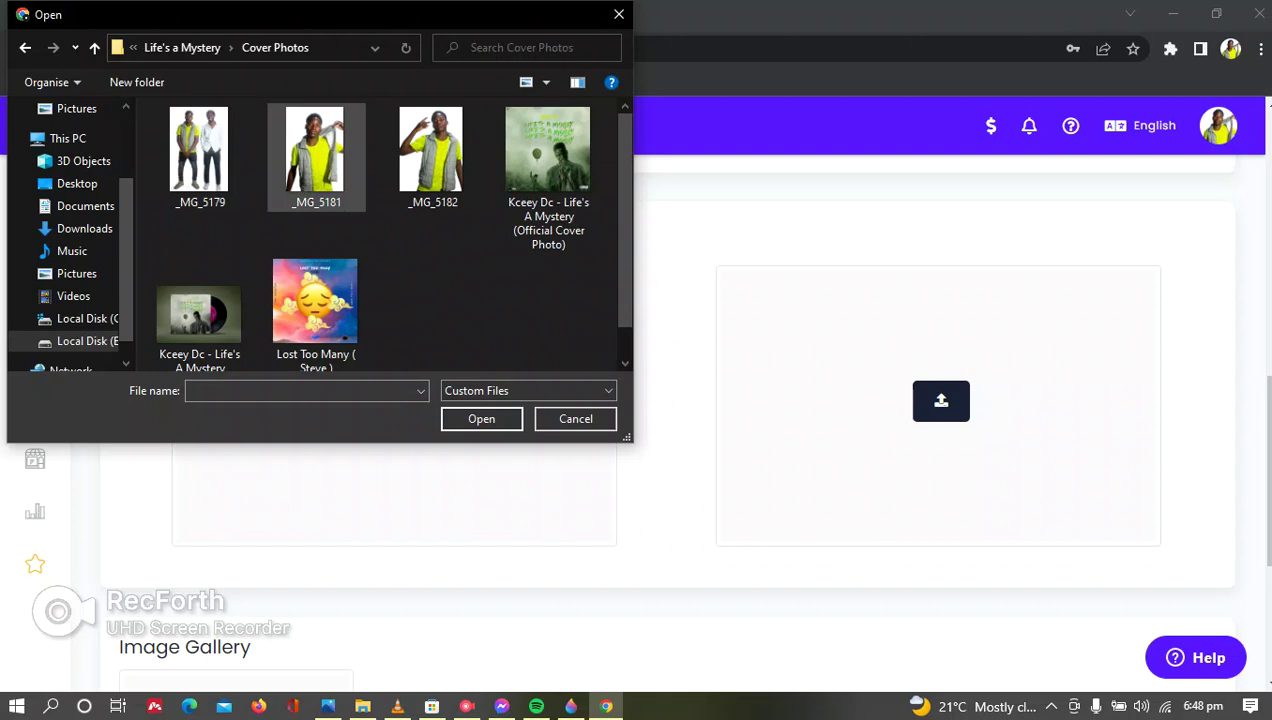
# Try to upload _MG_5181, the official cover photo and the official YouTube thumbnail in turn as the first main photo.
pyautogui.click(316, 157)
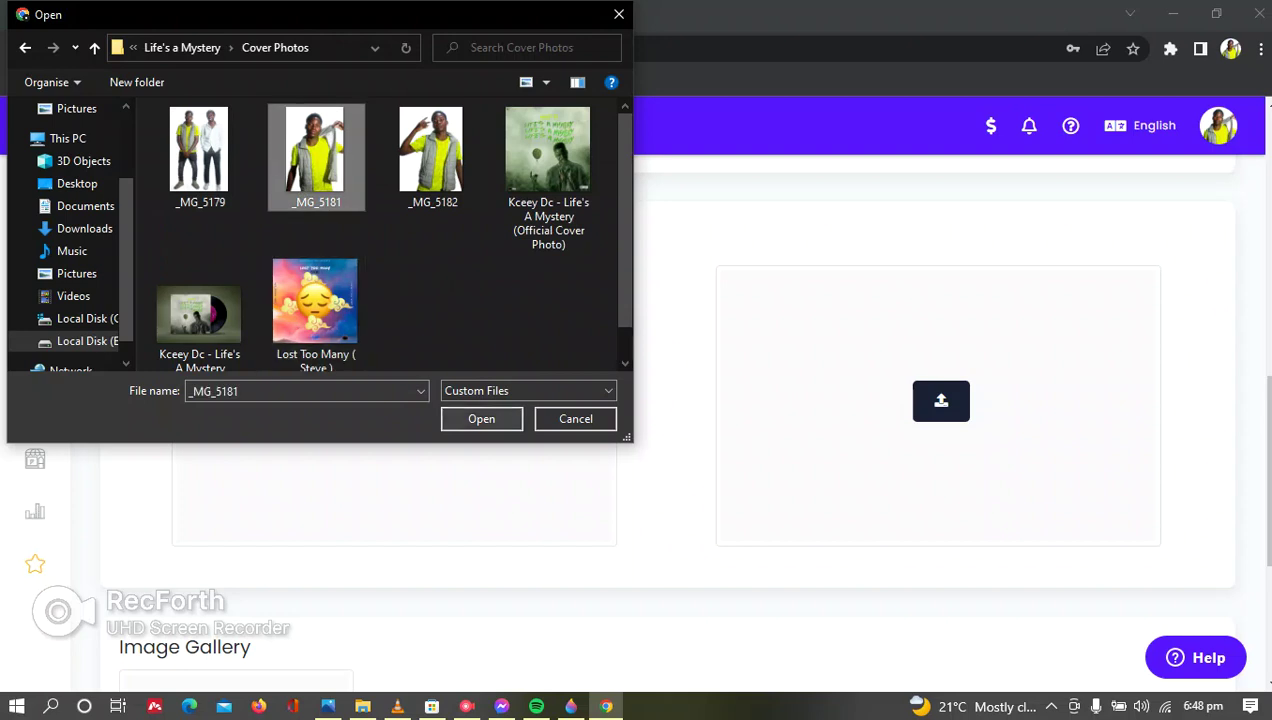
pyautogui.click(481, 418)
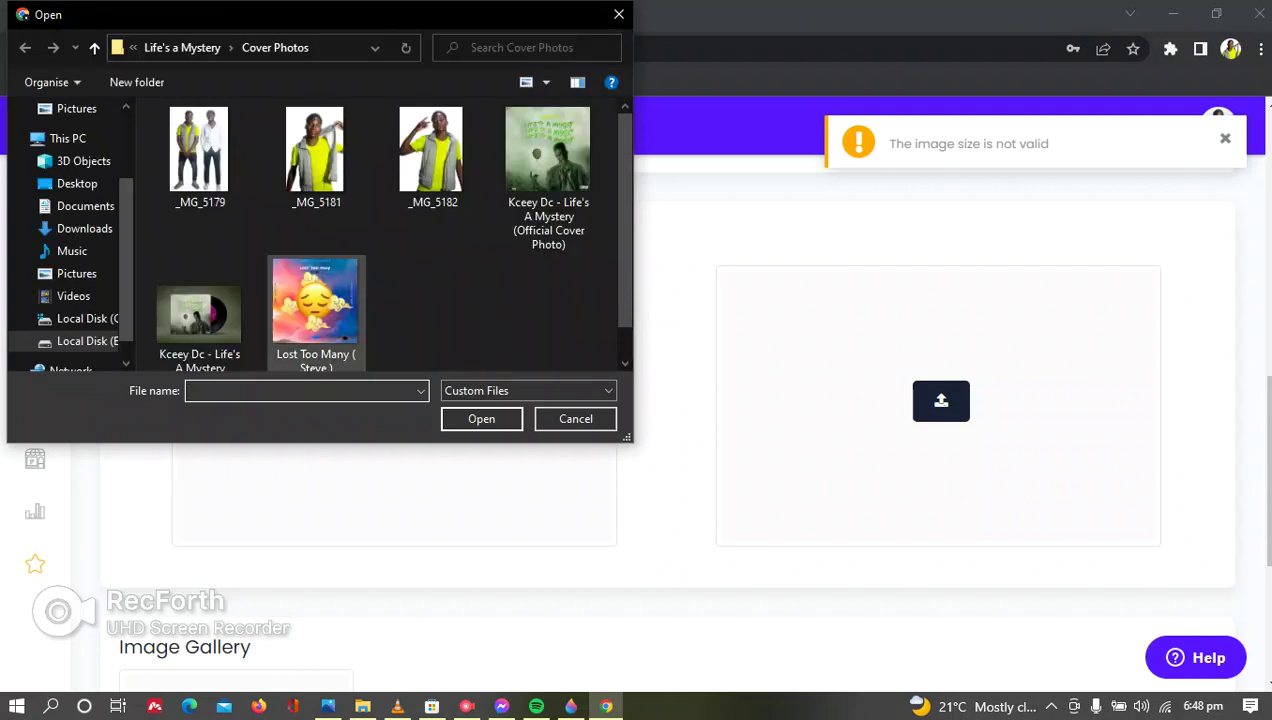
pyautogui.click(548, 177)
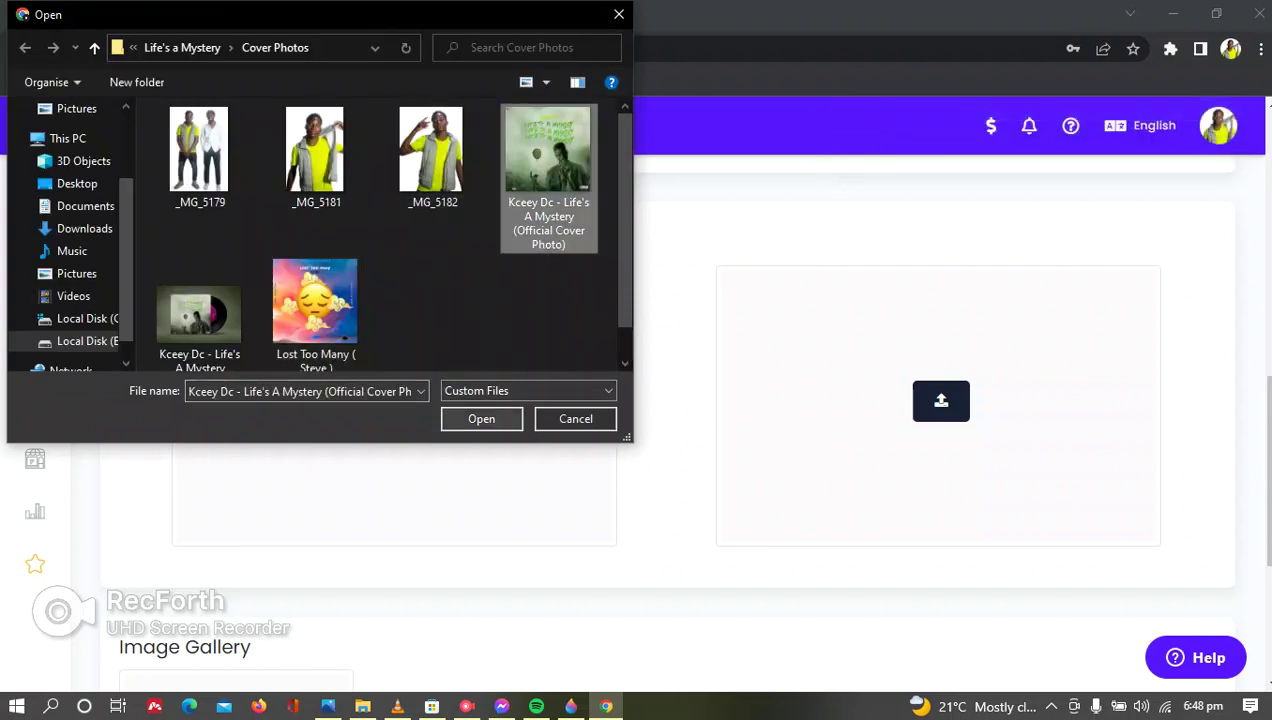
pyautogui.press('Return')
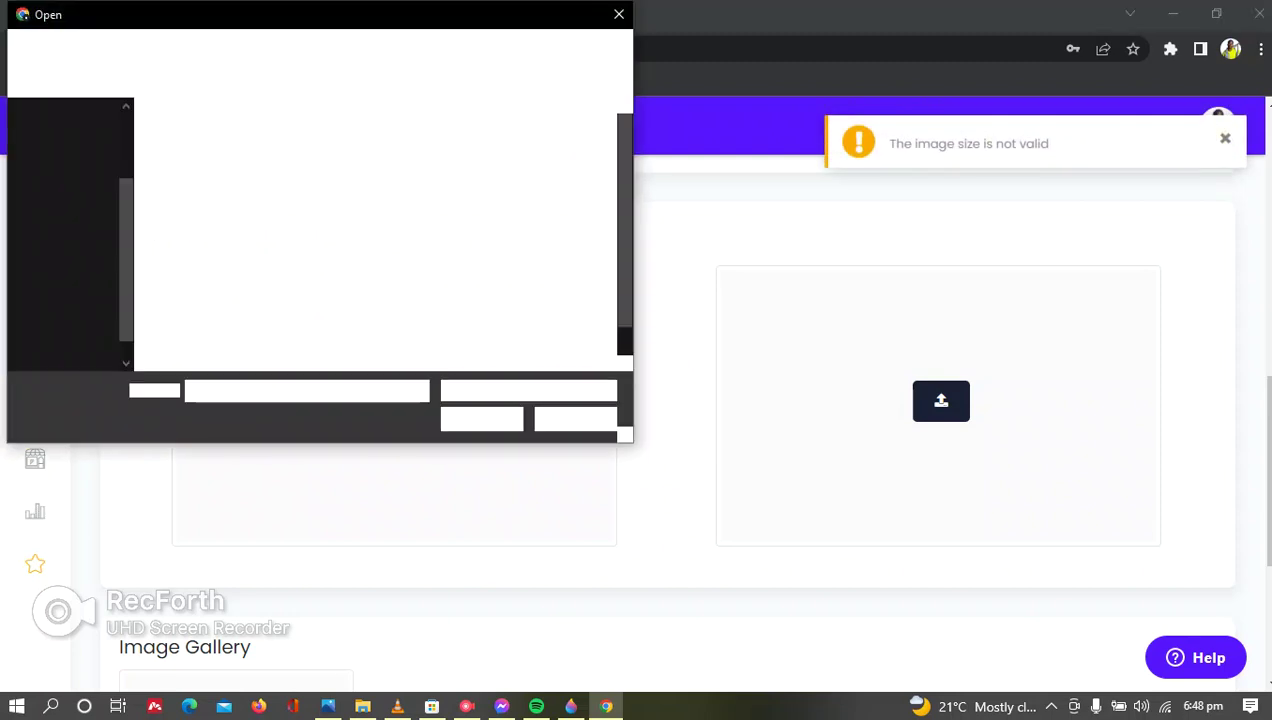
pyautogui.click(200, 315)
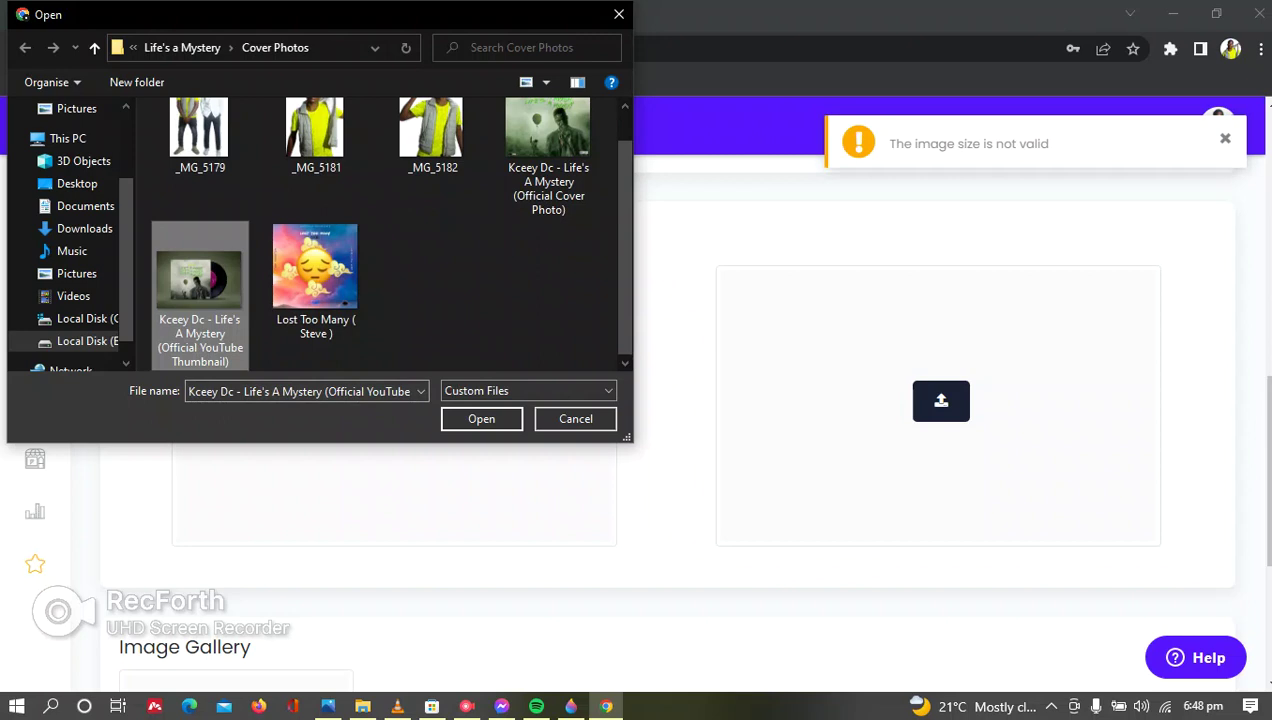
pyautogui.press('Return')
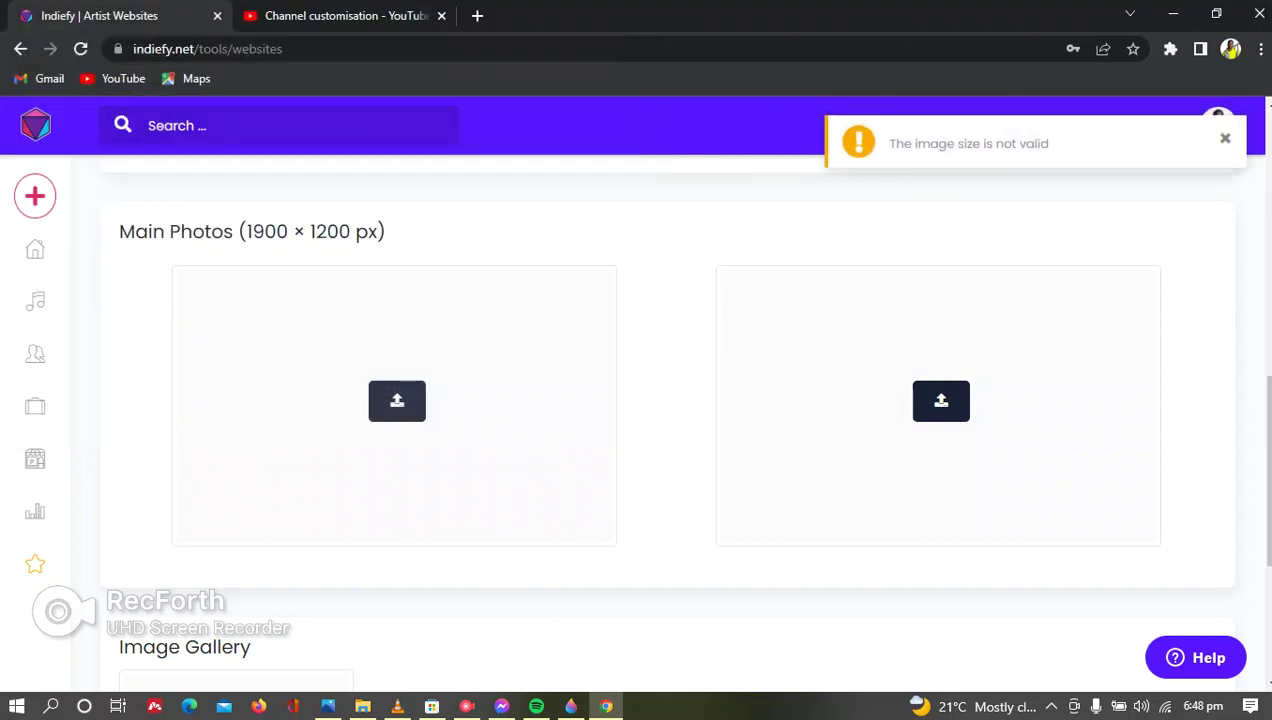
# Try to upload the photo _MG_5181 to the Image Gallery, and return to the general information.
pyautogui.scroll(-4, 636, 400)
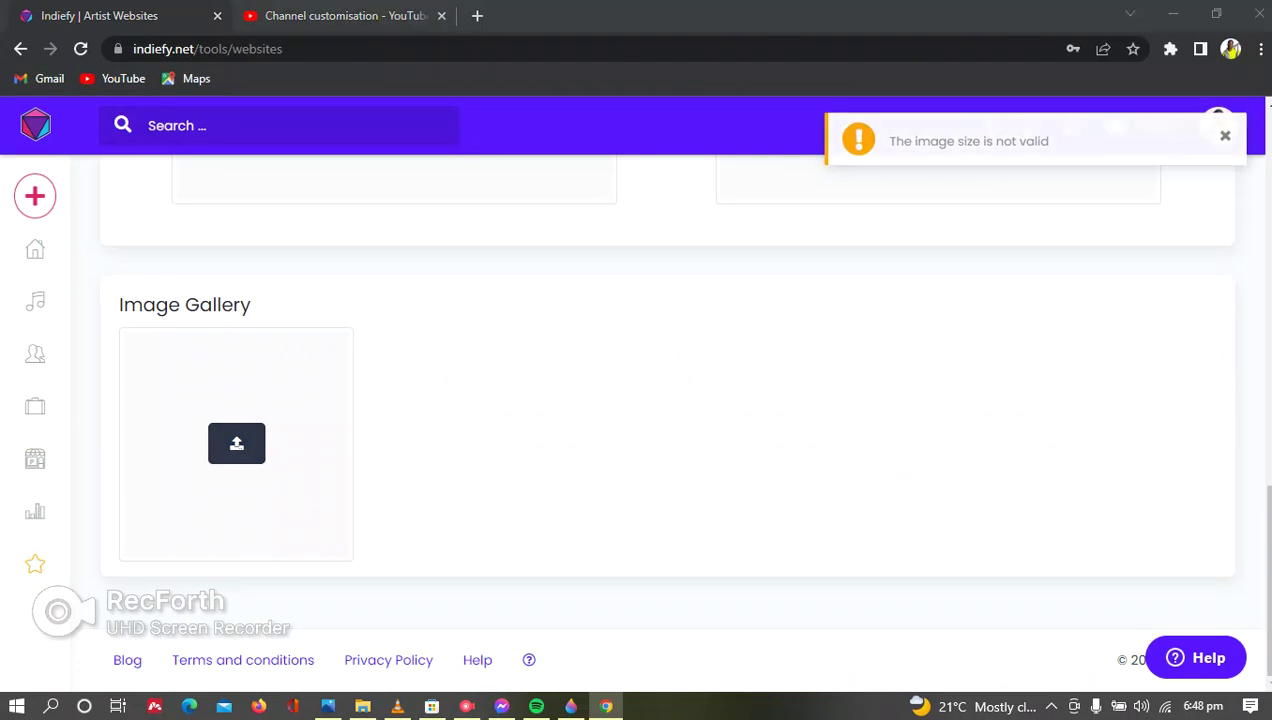
pyautogui.click(236, 443)
pyautogui.click(316, 158)
pyautogui.click(481, 418)
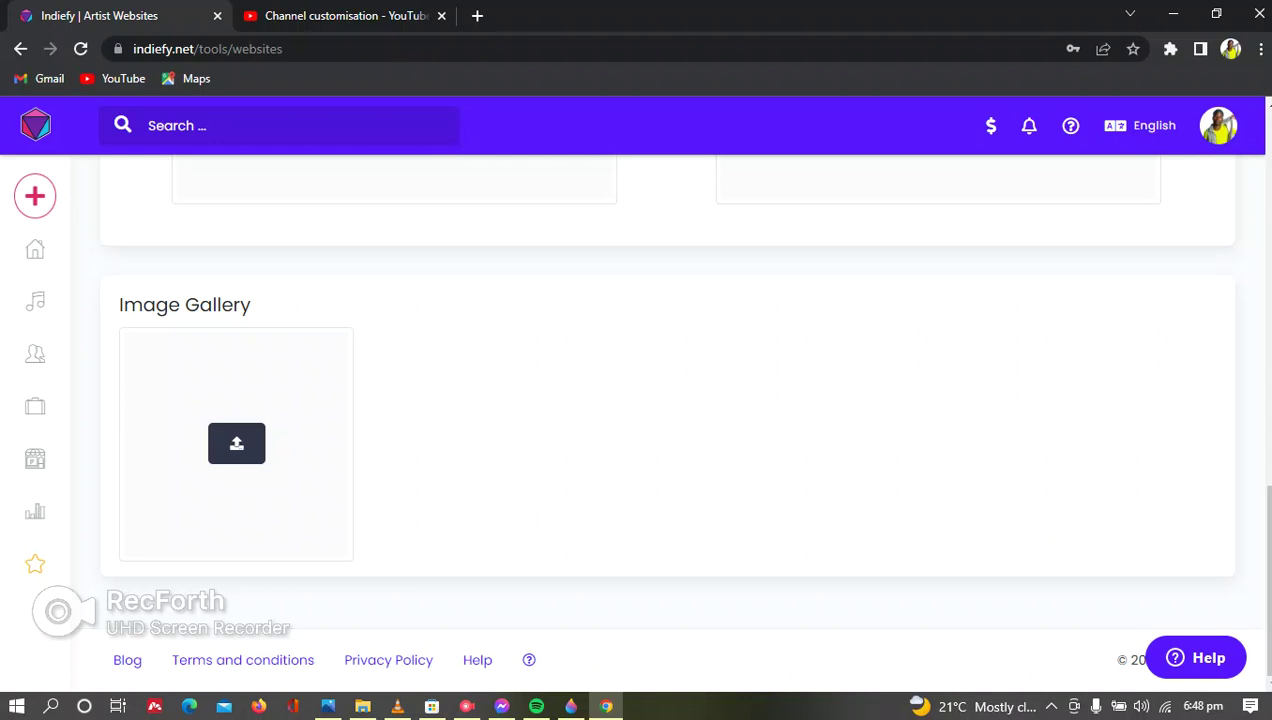
pyautogui.scroll(10, 578, 395)
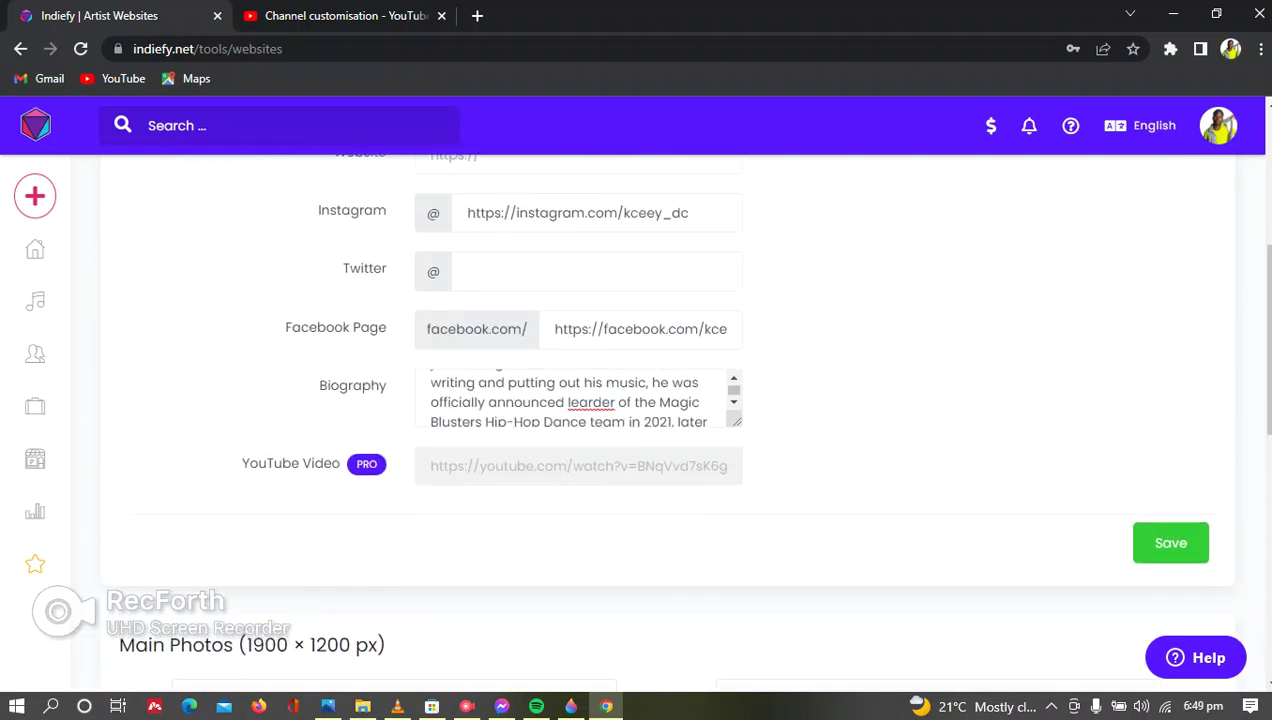
# Save the artist website's general information again and open the artist's public page.
pyautogui.scroll(4, 636, 420)
pyautogui.scroll(-12, 636, 420)
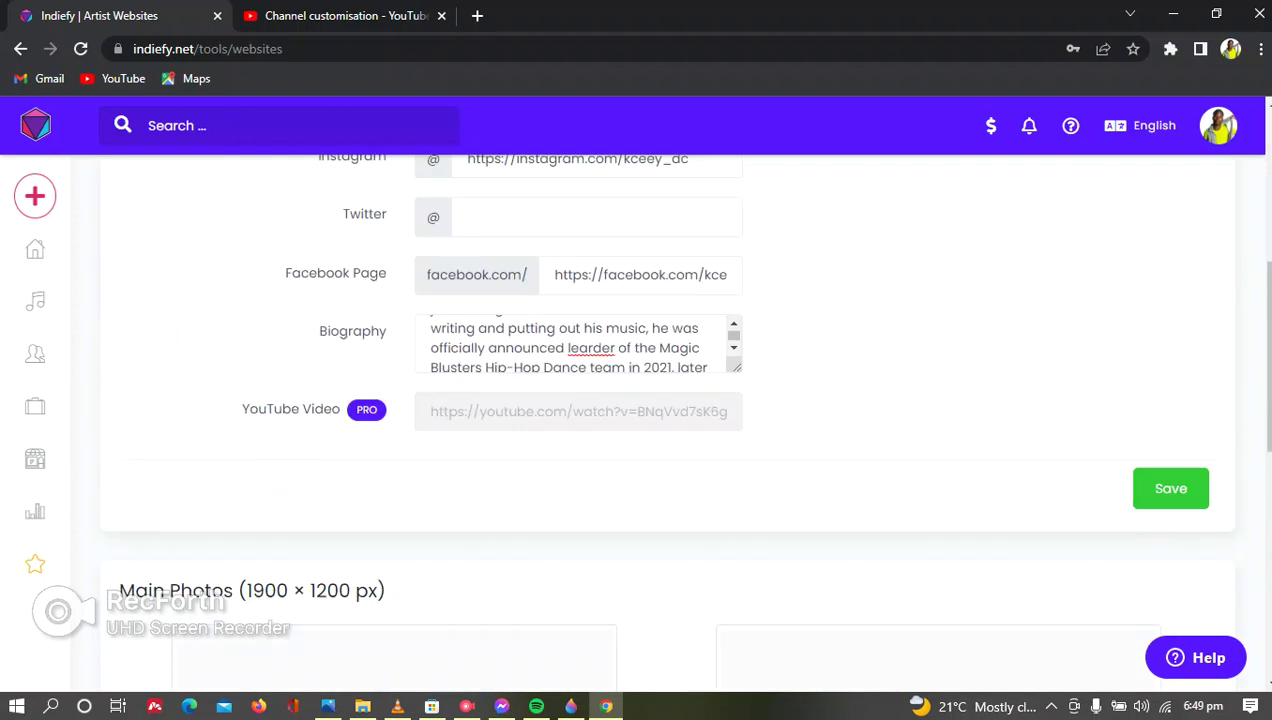
pyautogui.scroll(12, 636, 420)
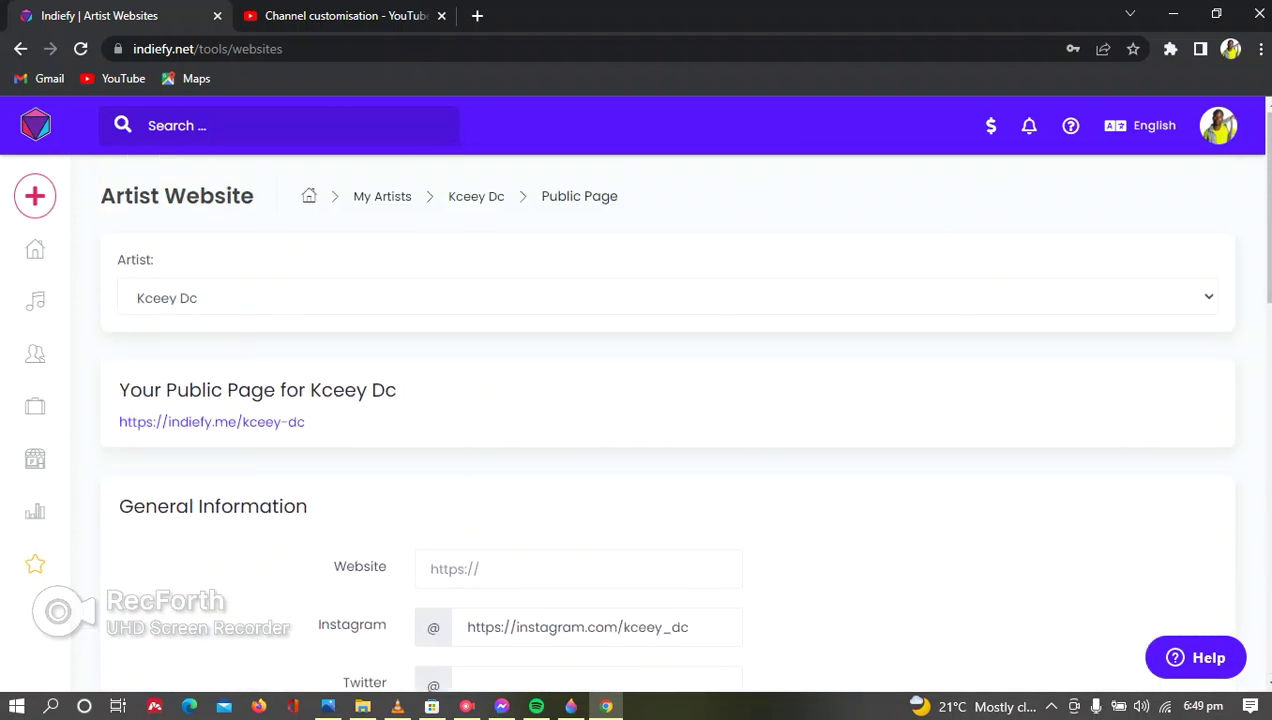
pyautogui.scroll(-6, 636, 420)
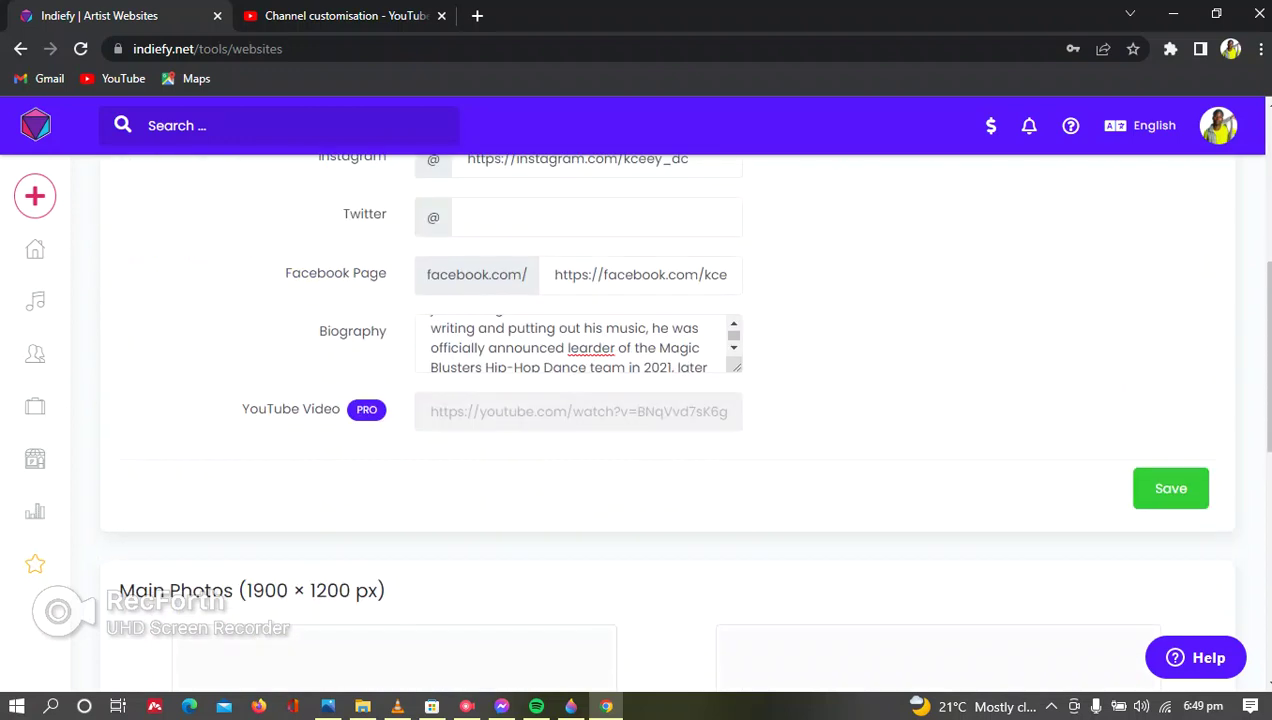
pyautogui.scroll(2, 636, 420)
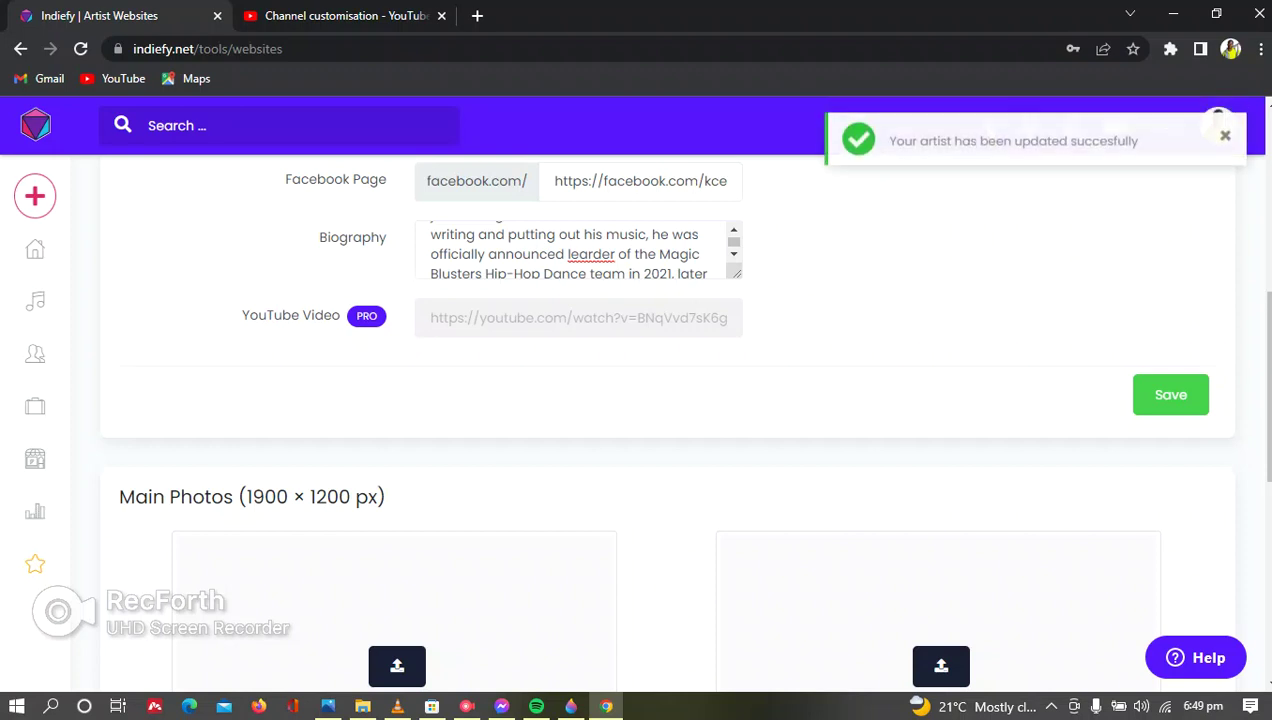
pyautogui.scroll(4, 636, 420)
pyautogui.scroll(2, 636, 420)
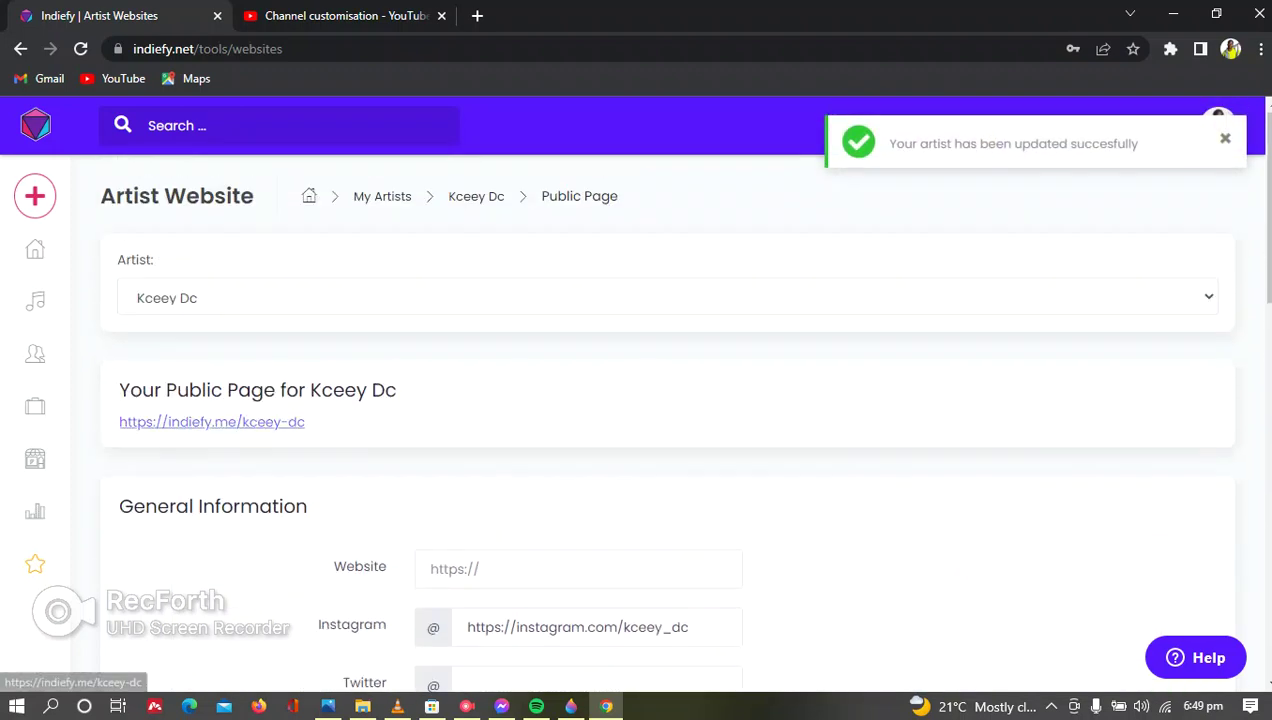
pyautogui.click(211, 421)
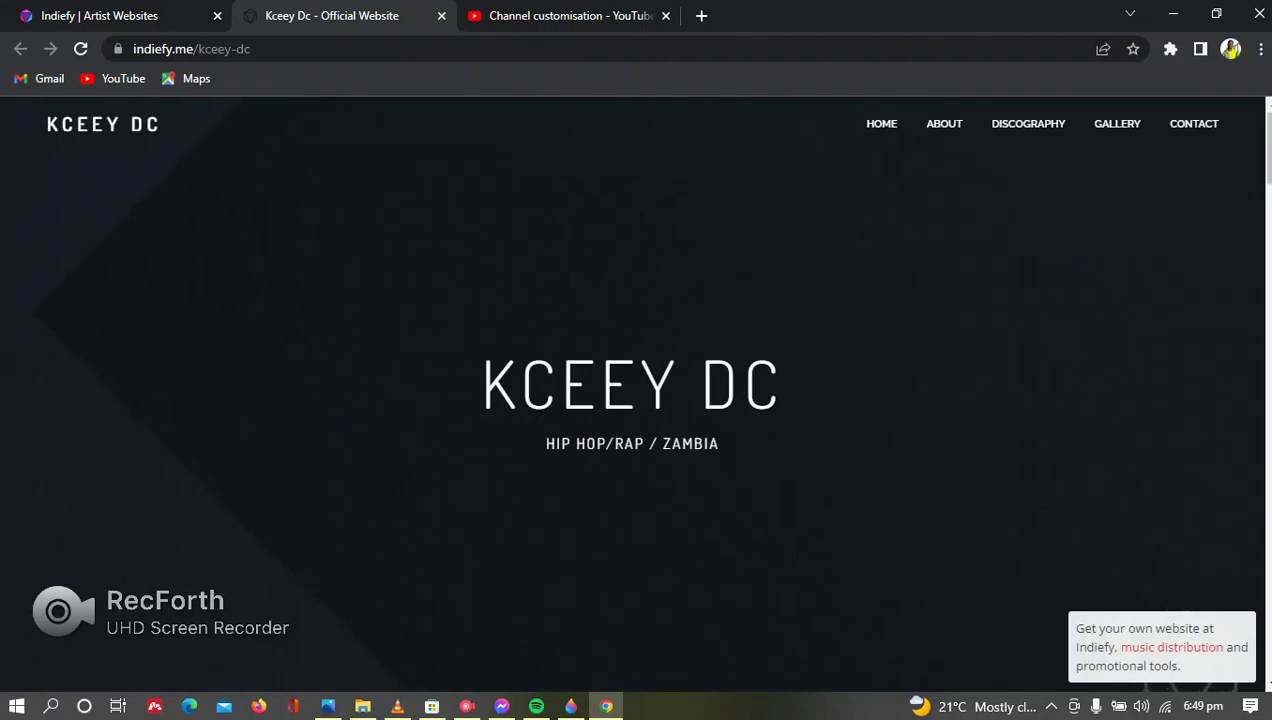
# Review the Latest Album section, its embedded player and the Bio on the artist's public page.
pyautogui.scroll(-2, 636, 400)
pyautogui.scroll(-3, 636, 400)
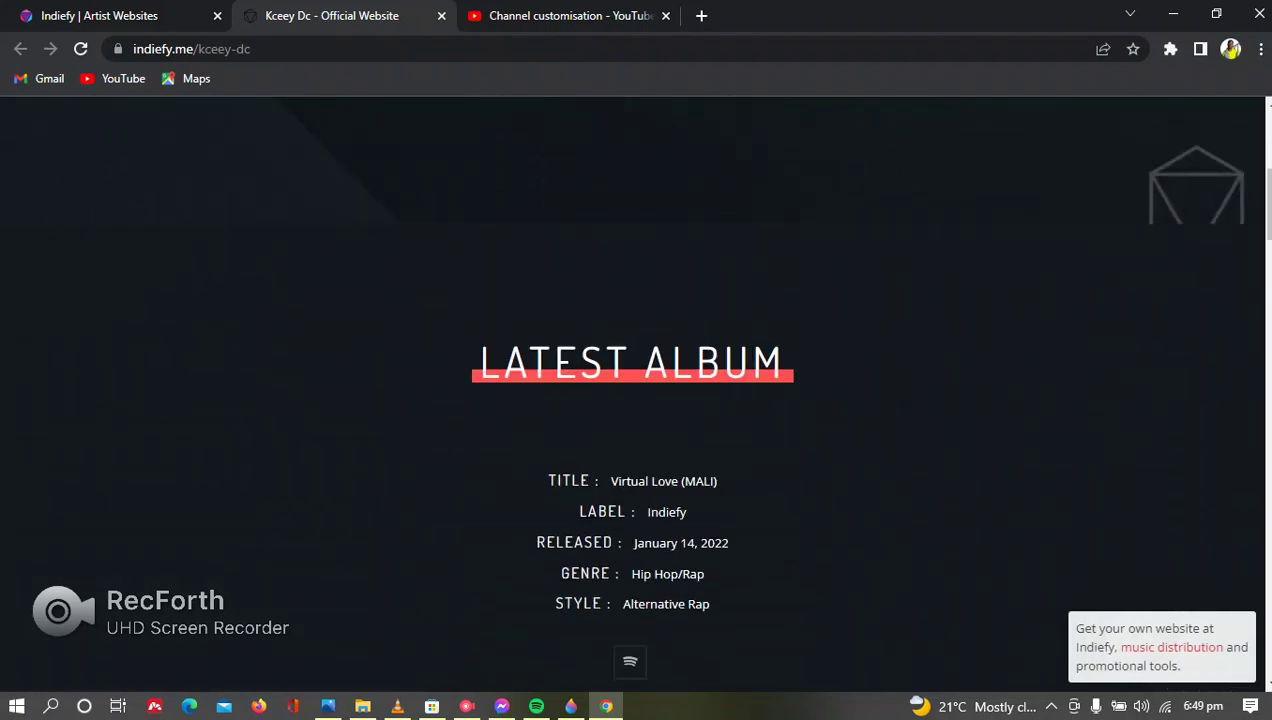
pyautogui.scroll(-1, 636, 400)
pyautogui.scroll(-1, 636, 400)
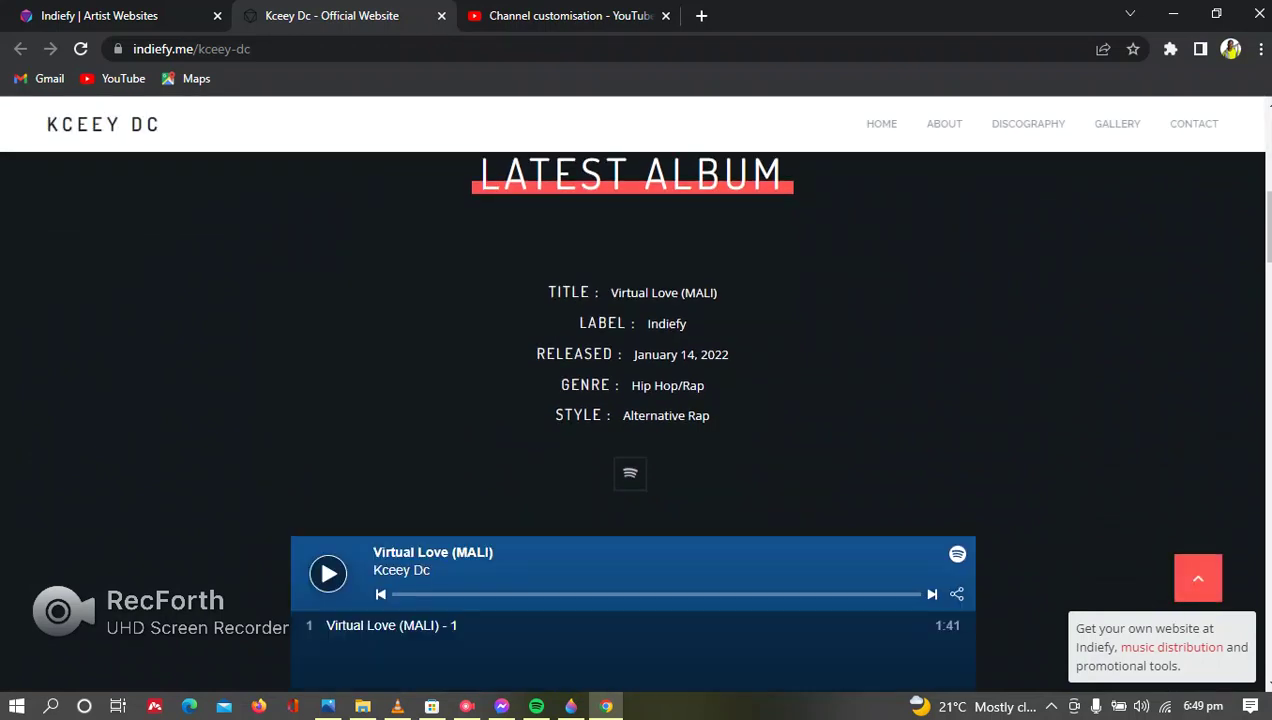
pyautogui.scroll(-1, 636, 400)
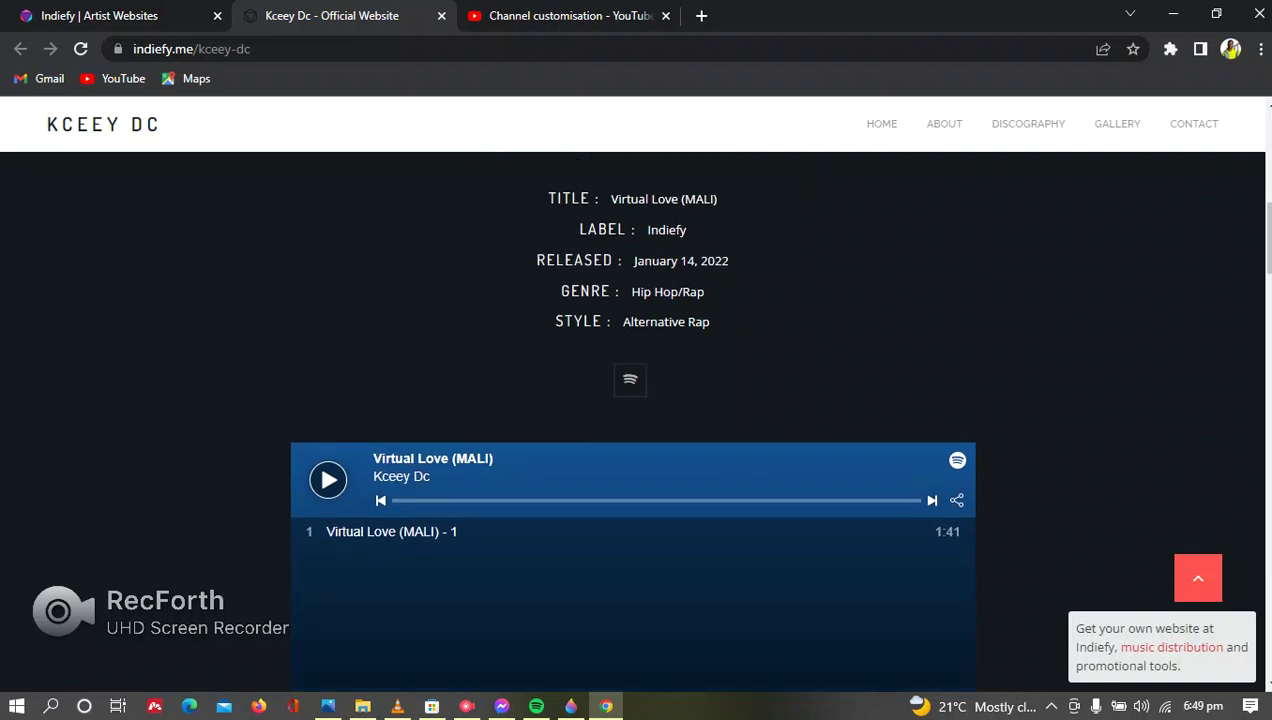
pyautogui.scroll(-1, 636, 400)
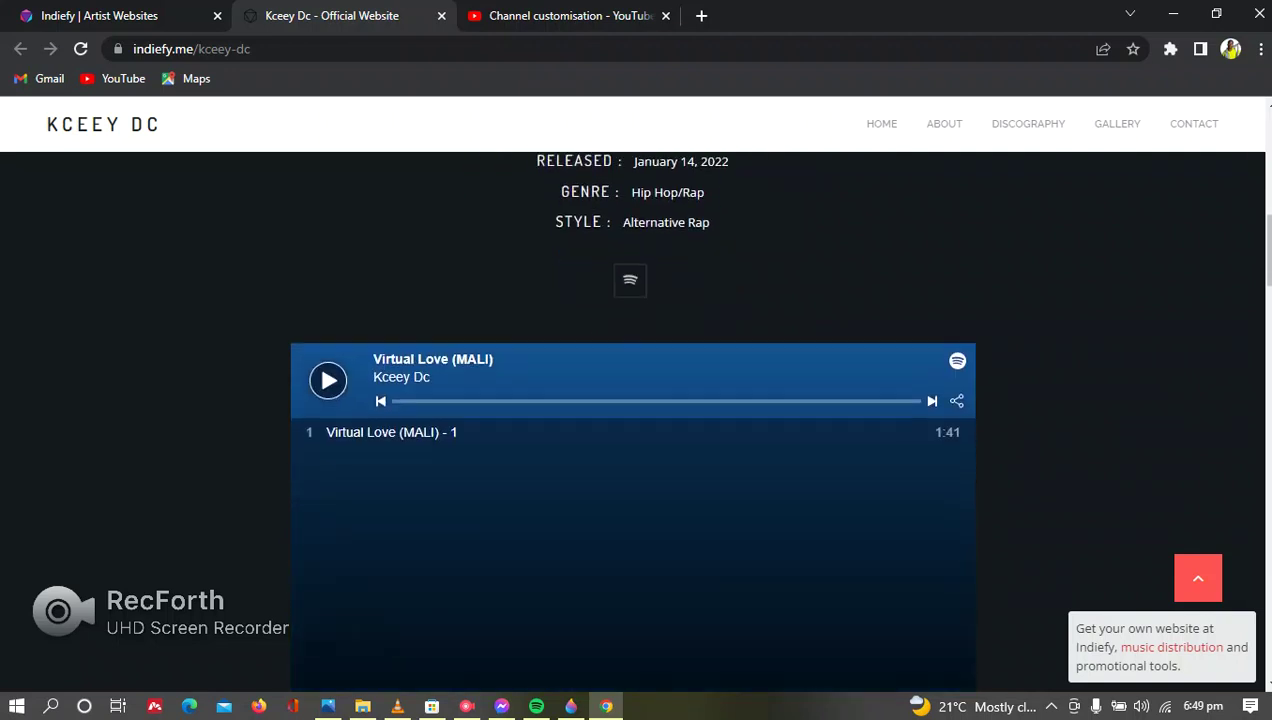
pyautogui.scroll(-4, 636, 400)
pyautogui.scroll(-4, 636, 400)
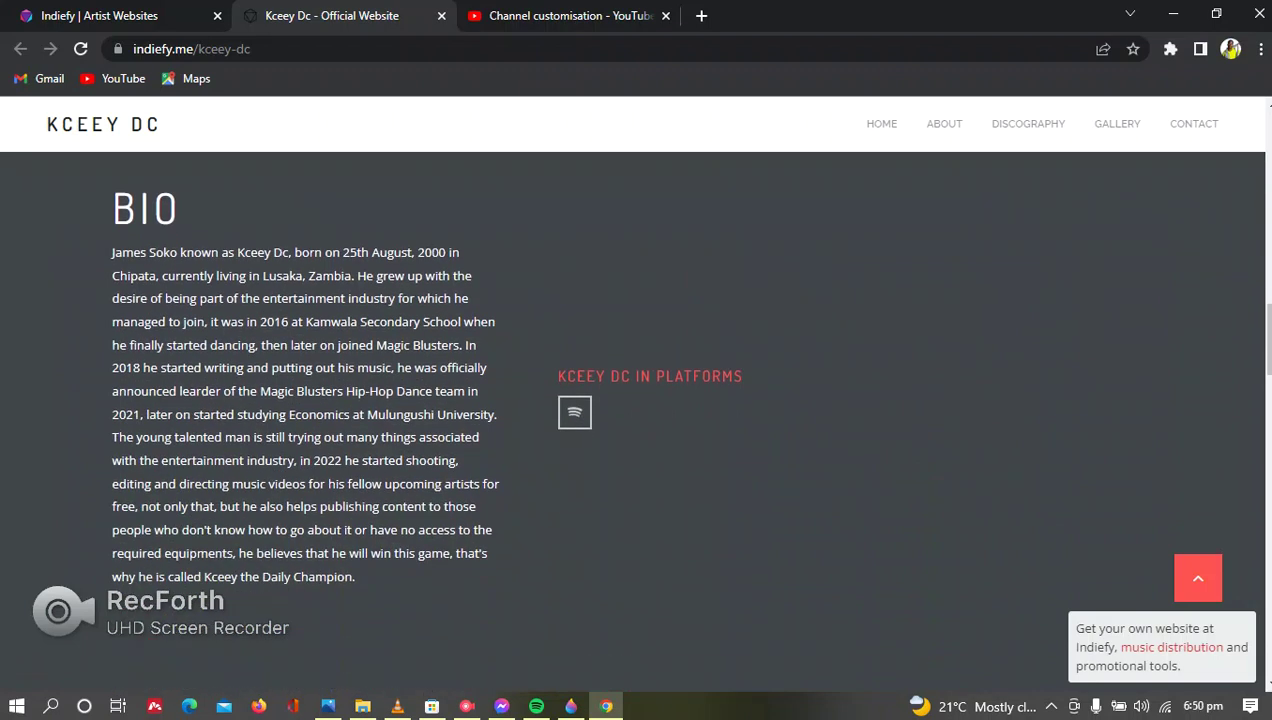
# Review the Discography, photo gallery and Stay in Touch sections of the public page.
pyautogui.scroll(-5, 636, 400)
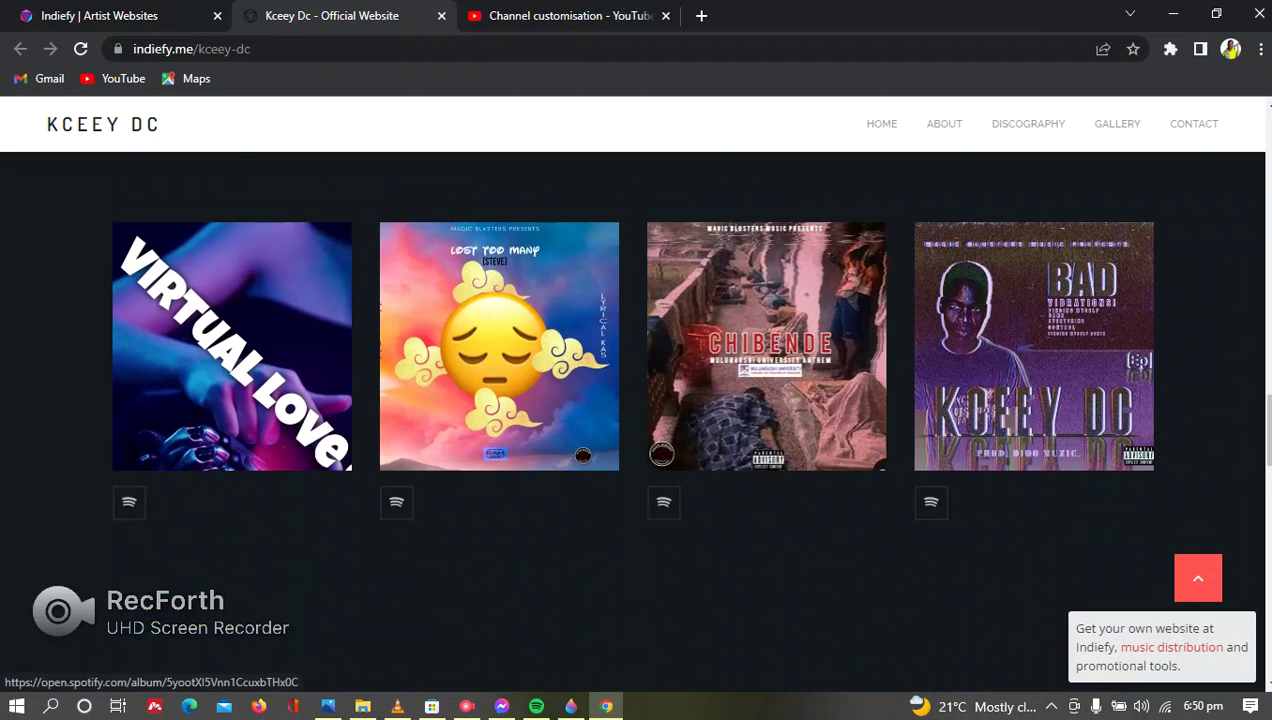
pyautogui.scroll(2, 632, 420)
pyautogui.scroll(-1, 632, 420)
pyautogui.scroll(-5, 636, 400)
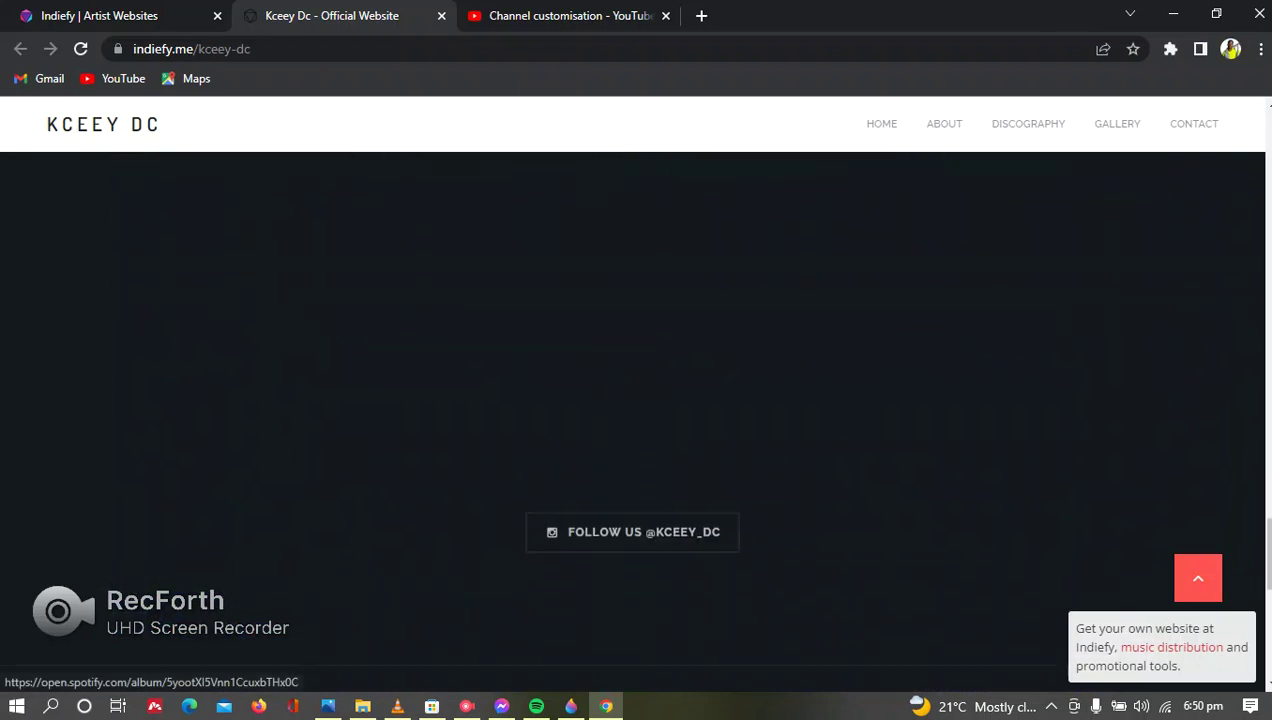
pyautogui.scroll(-2, 636, 400)
pyautogui.scroll(4, 636, 400)
pyautogui.scroll(2, 636, 400)
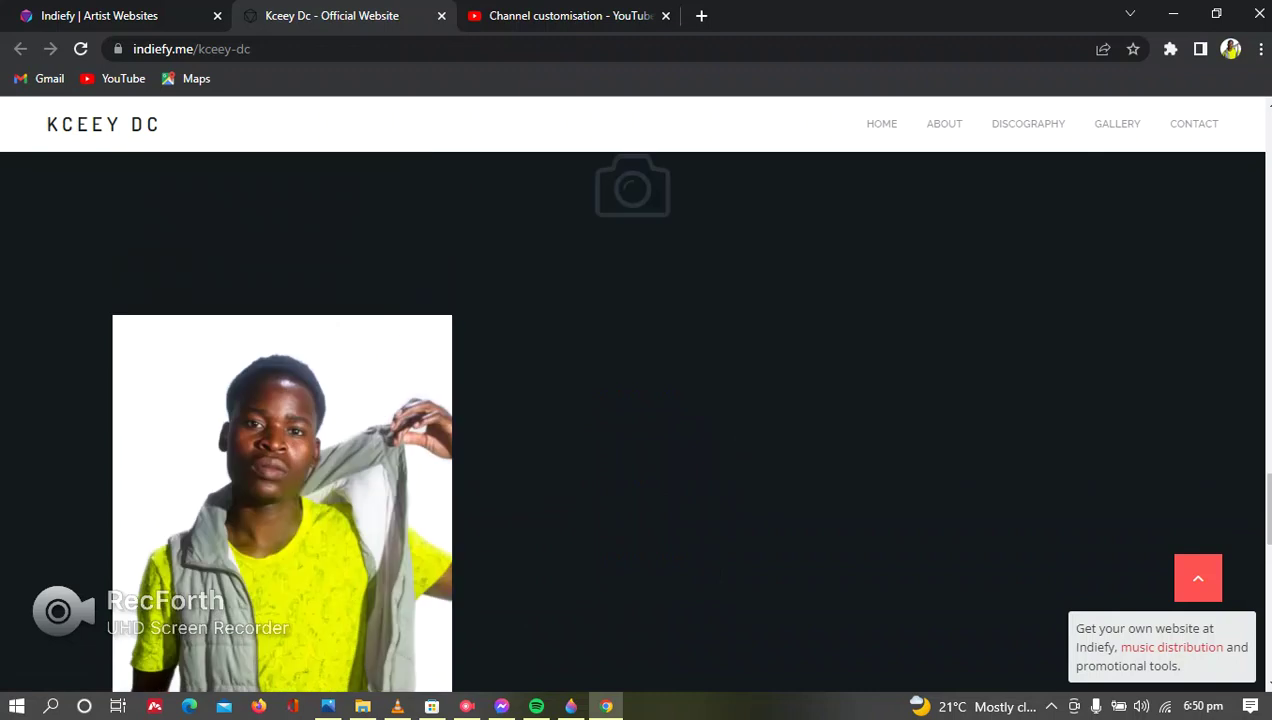
pyautogui.scroll(-1, 636, 400)
pyautogui.scroll(-4, 636, 400)
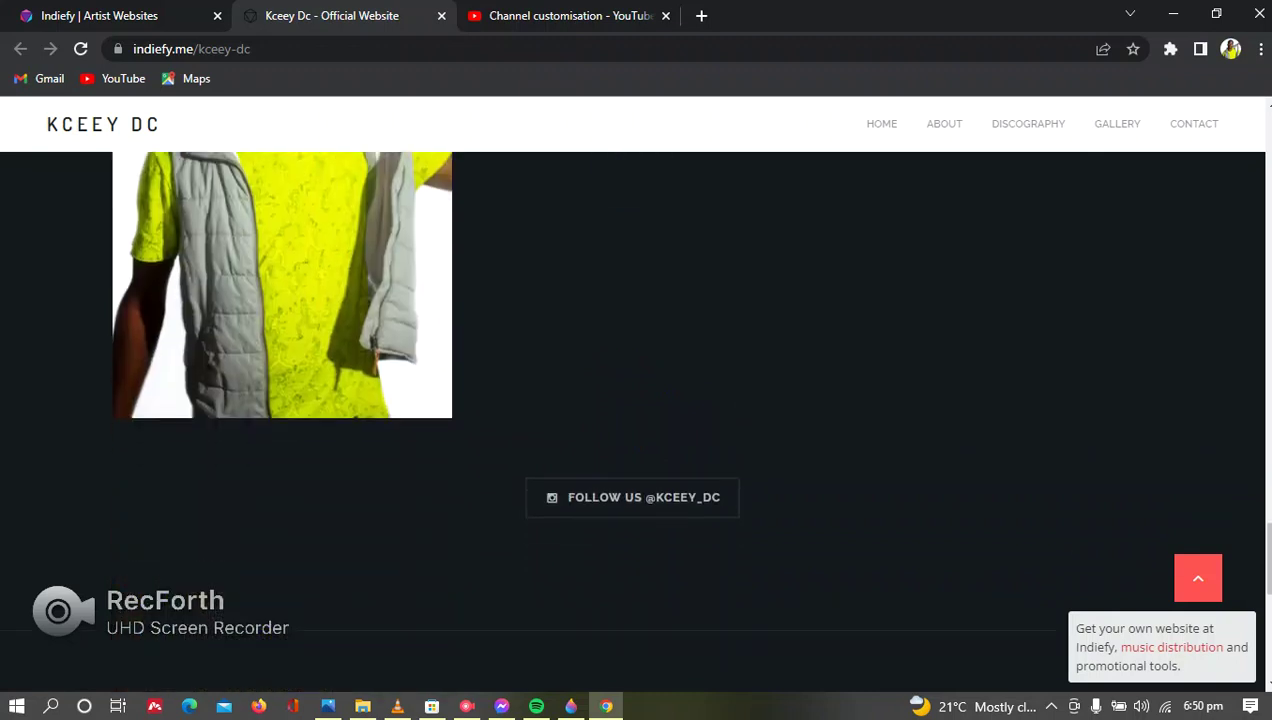
pyautogui.scroll(-2, 636, 400)
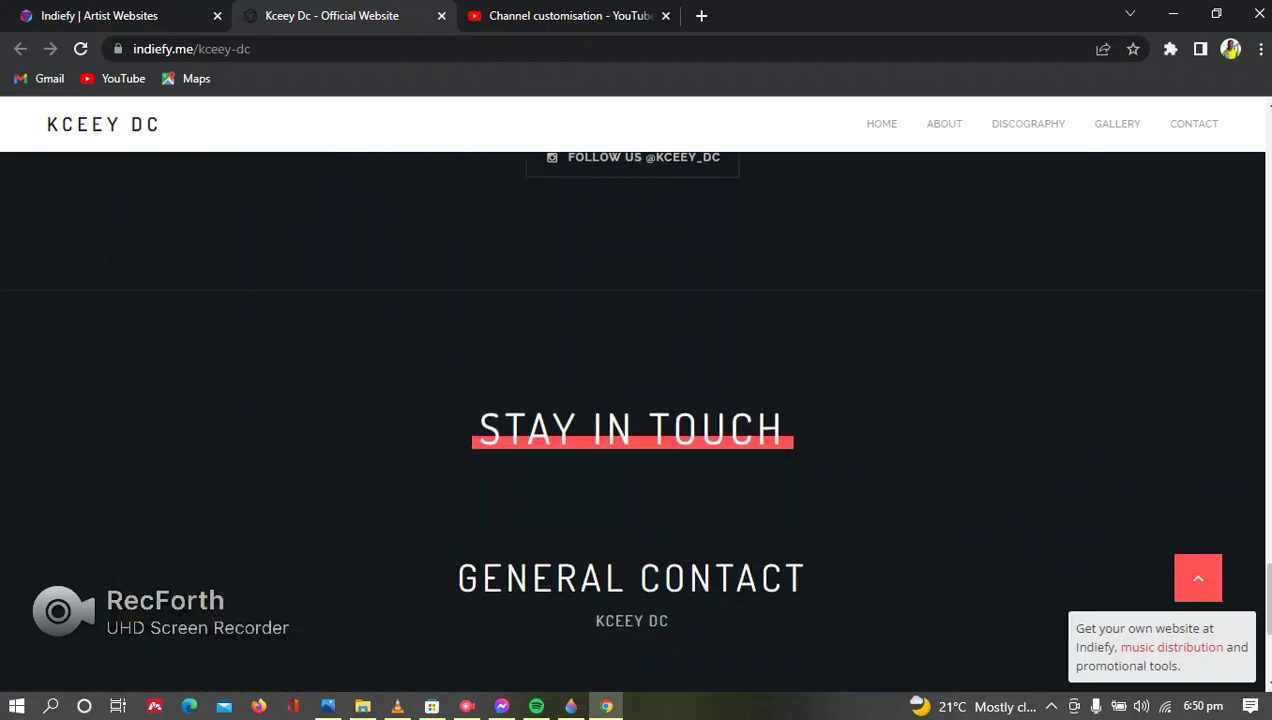
pyautogui.scroll(-3, 636, 400)
pyautogui.scroll(5, 636, 400)
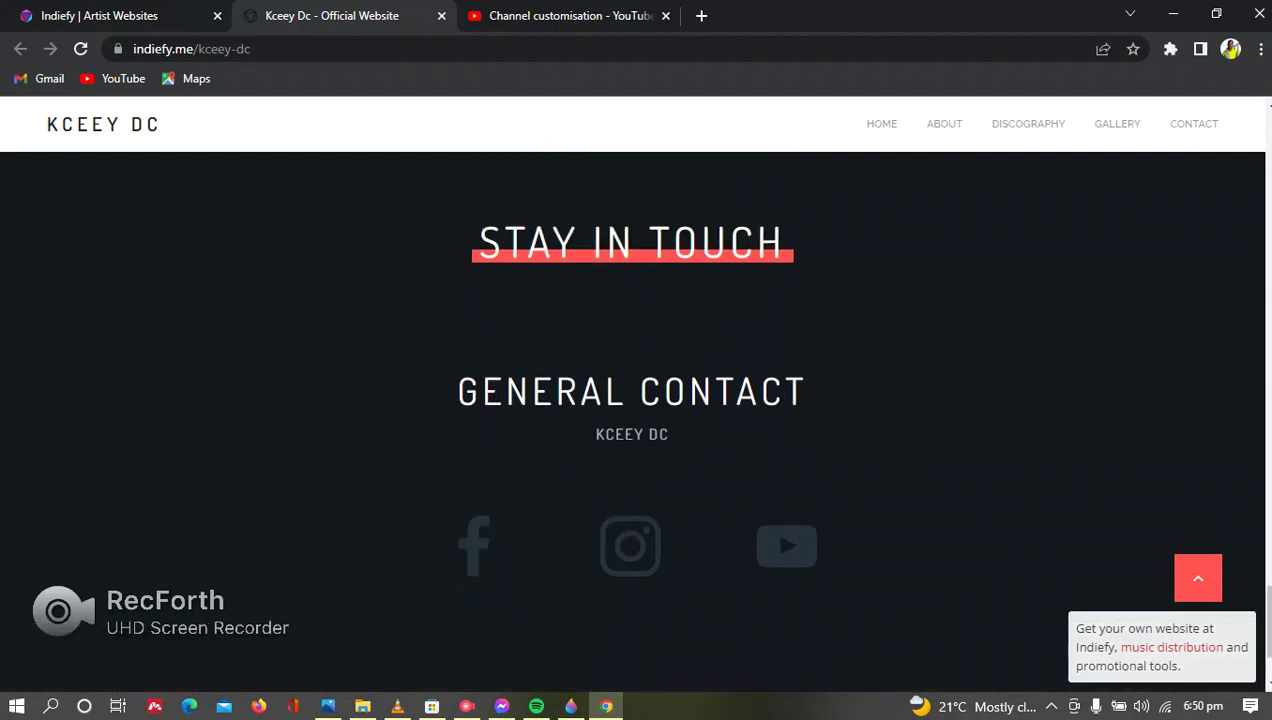
# Look over the Discography and Latest Album sections once more and return to the start of the public page.
pyautogui.scroll(10, 636, 420)
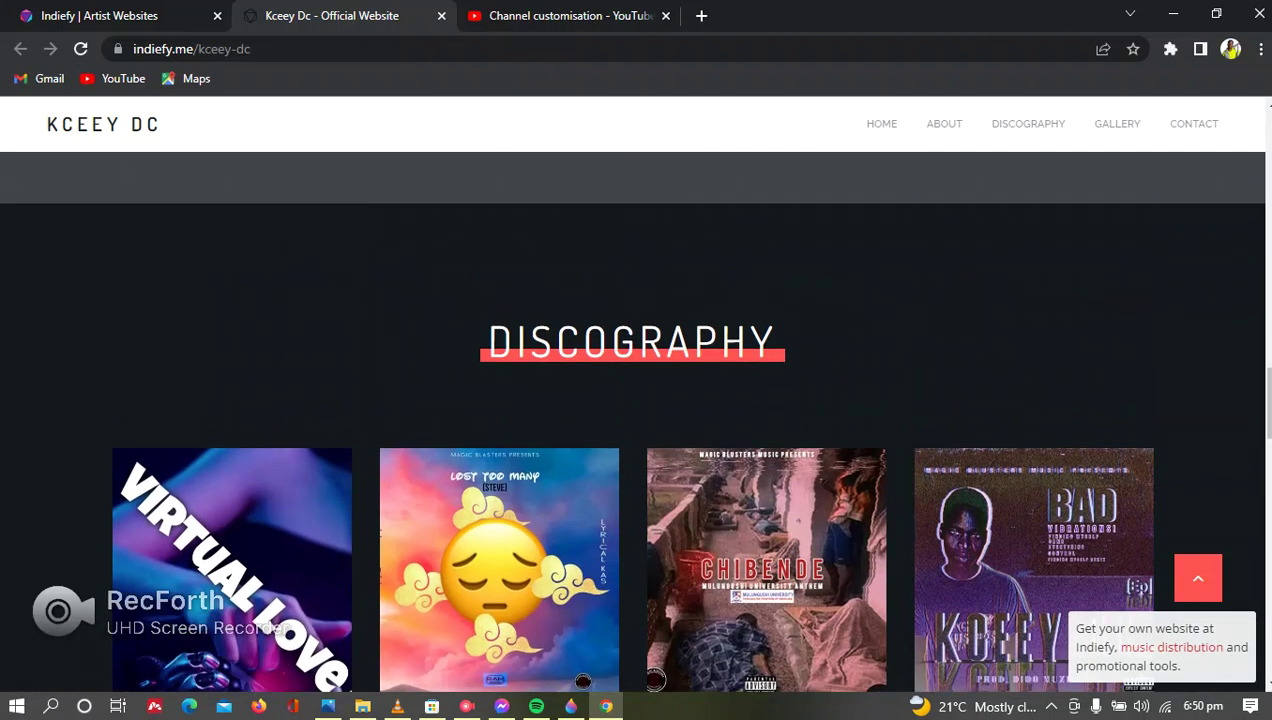
pyautogui.scroll(6, 636, 400)
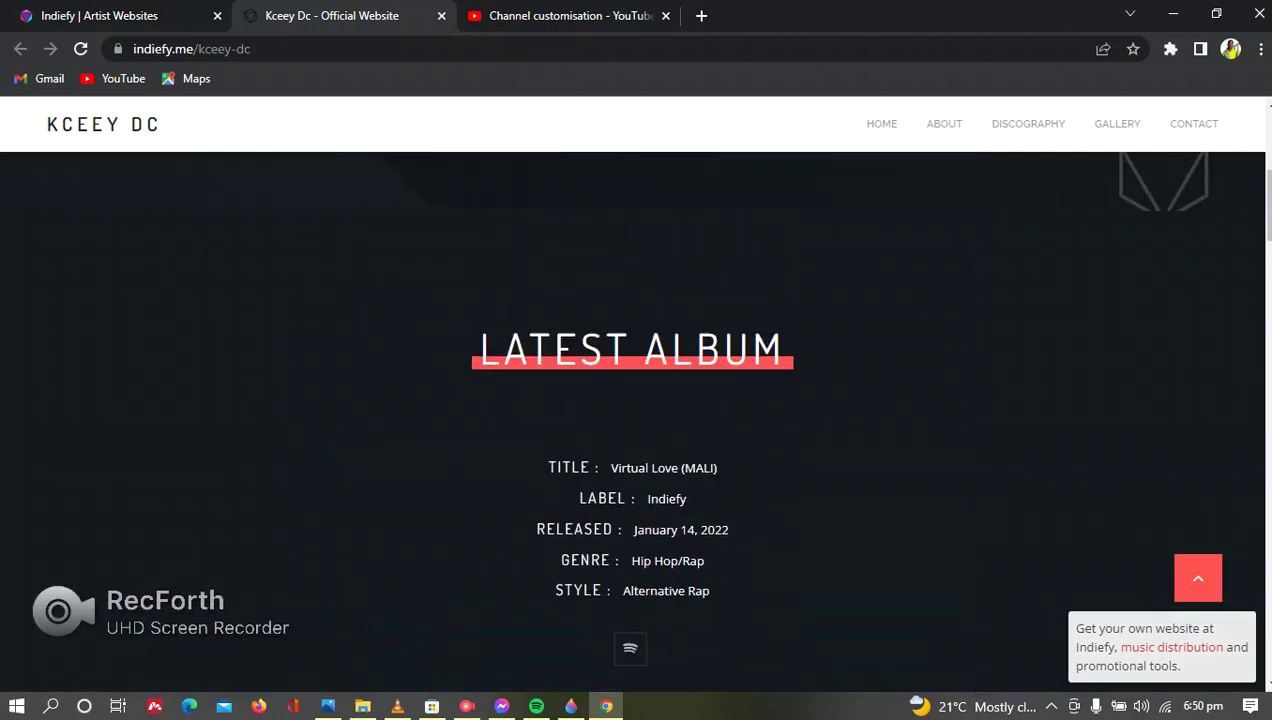
pyautogui.scroll(-5, 636, 400)
pyautogui.scroll(2, 636, 400)
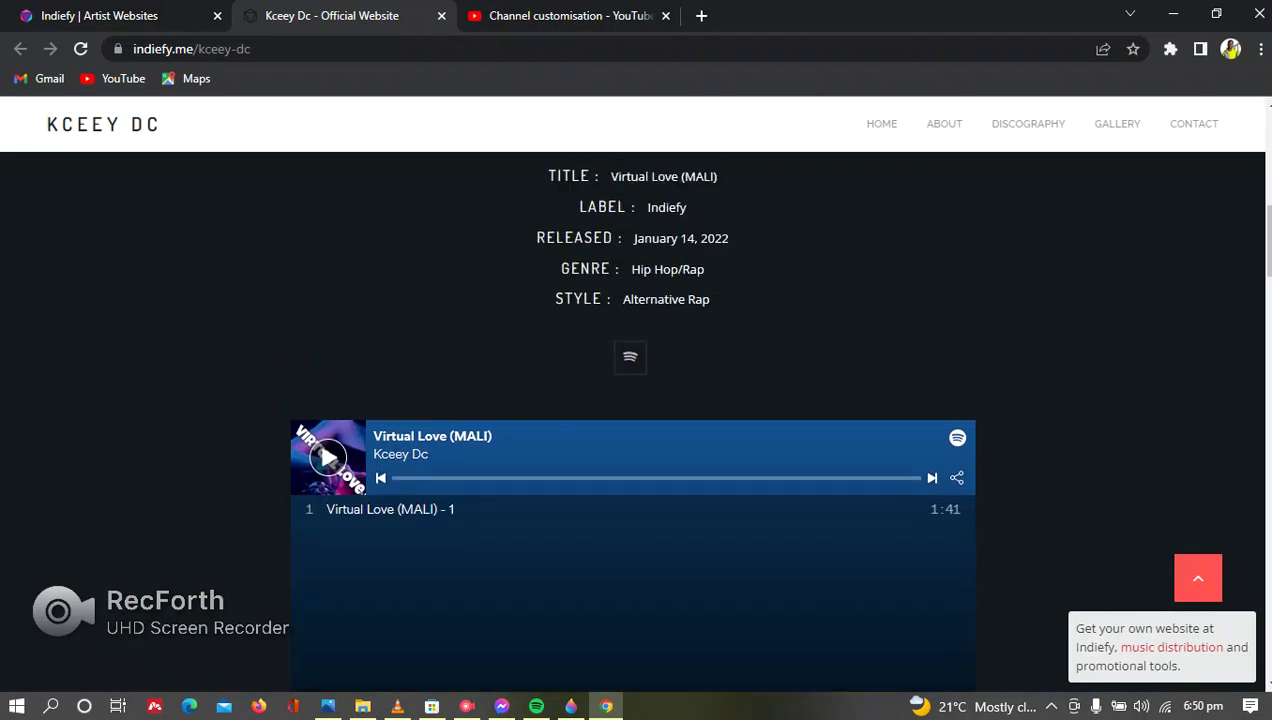
pyautogui.scroll(6, 636, 400)
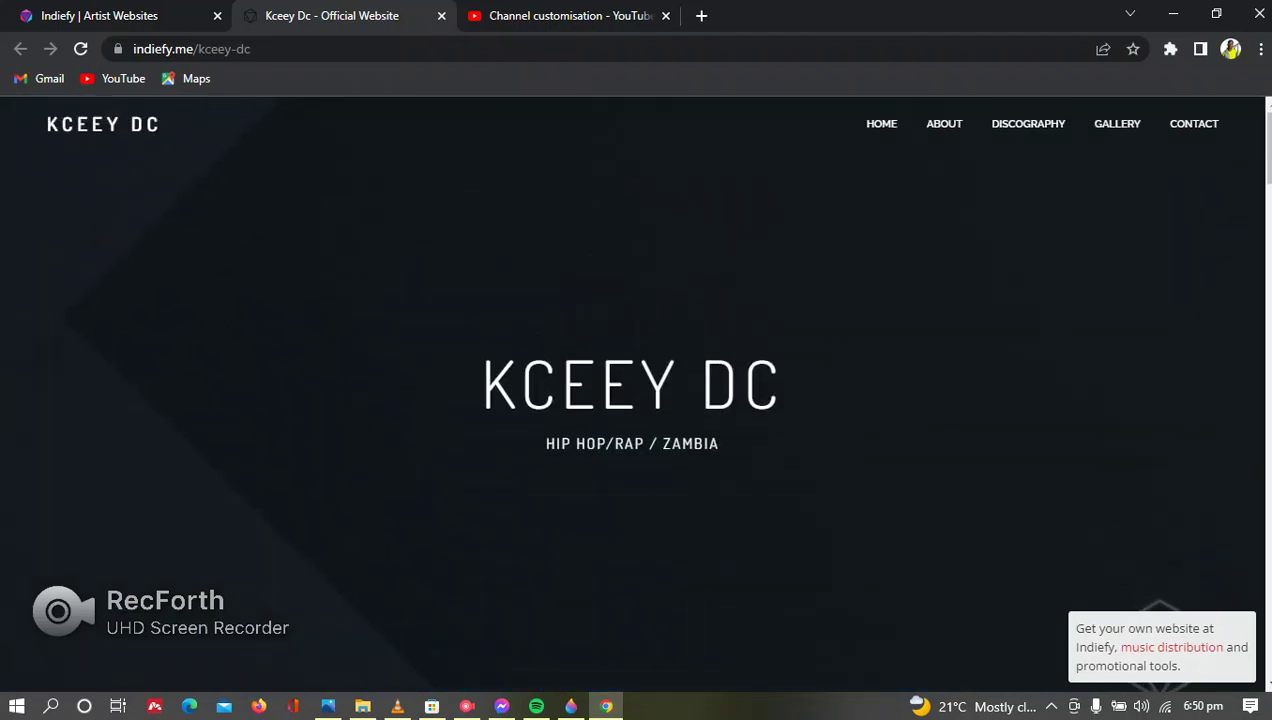
# Go back to the Artist Website settings and try to upload the official YouTube thumbnail as the first main photo.
pyautogui.click(99, 15)
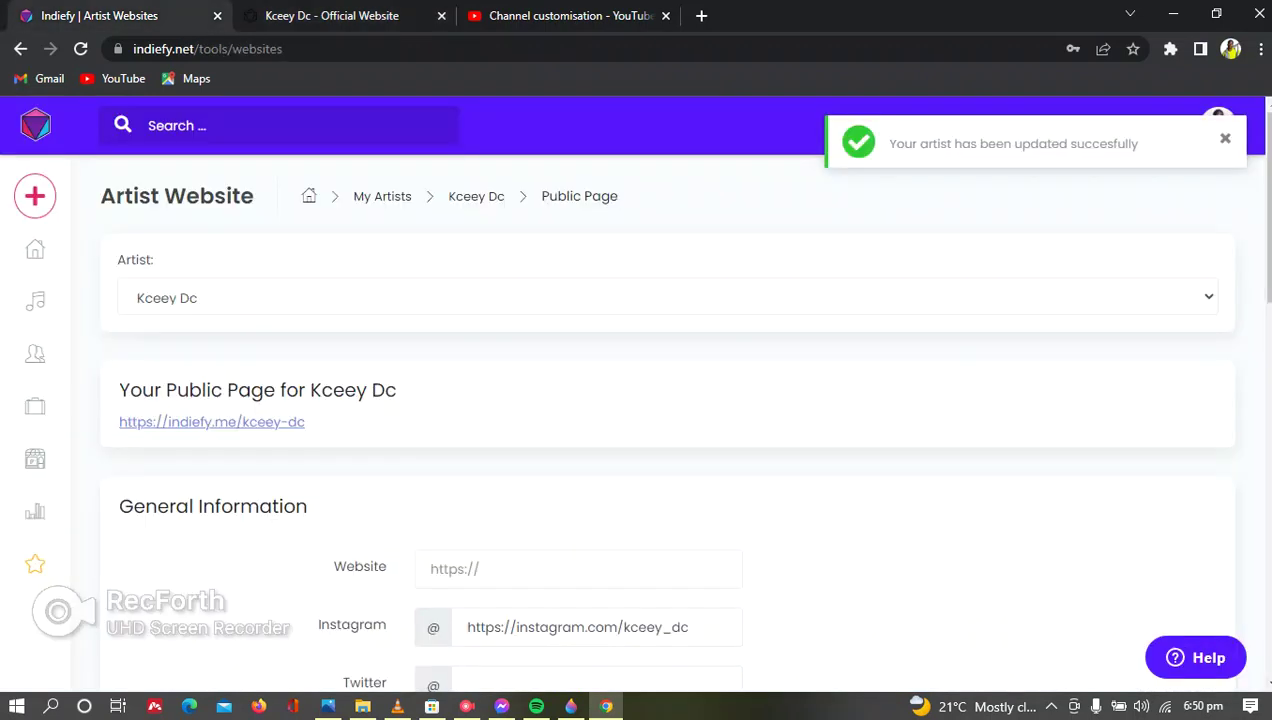
pyautogui.scroll(-6, 636, 420)
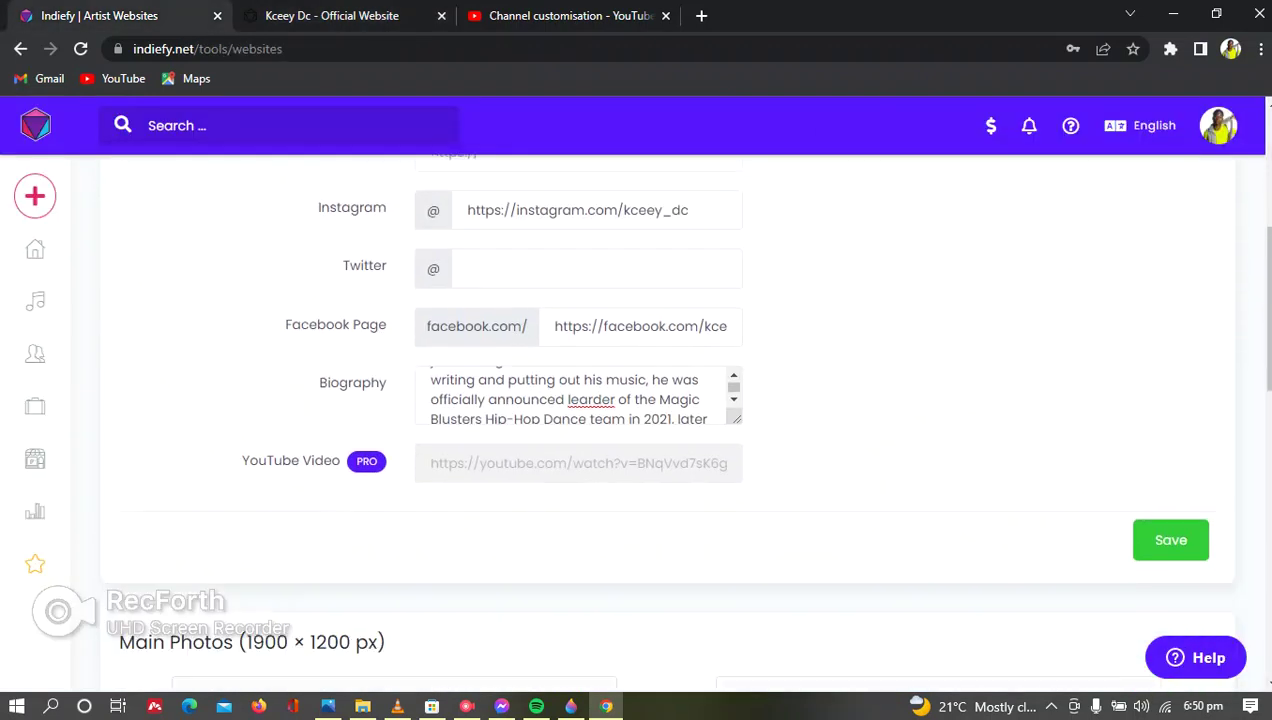
pyautogui.scroll(-3, 636, 420)
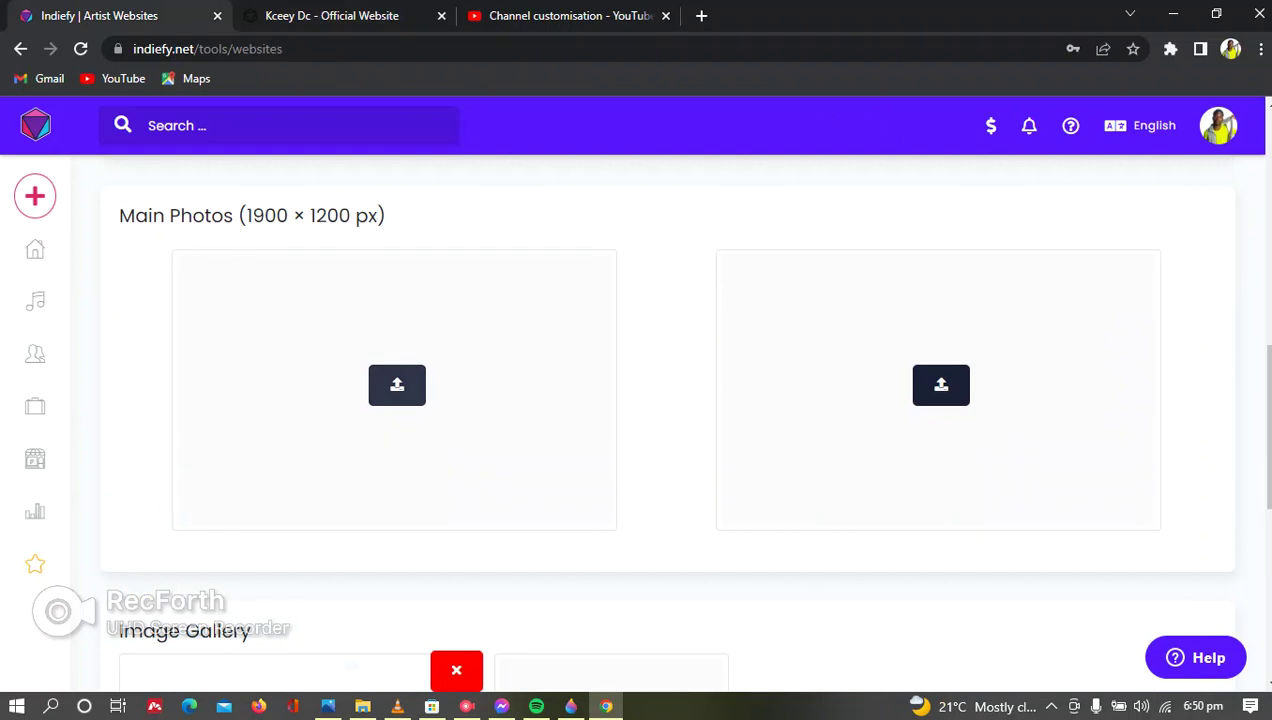
pyautogui.click(397, 385)
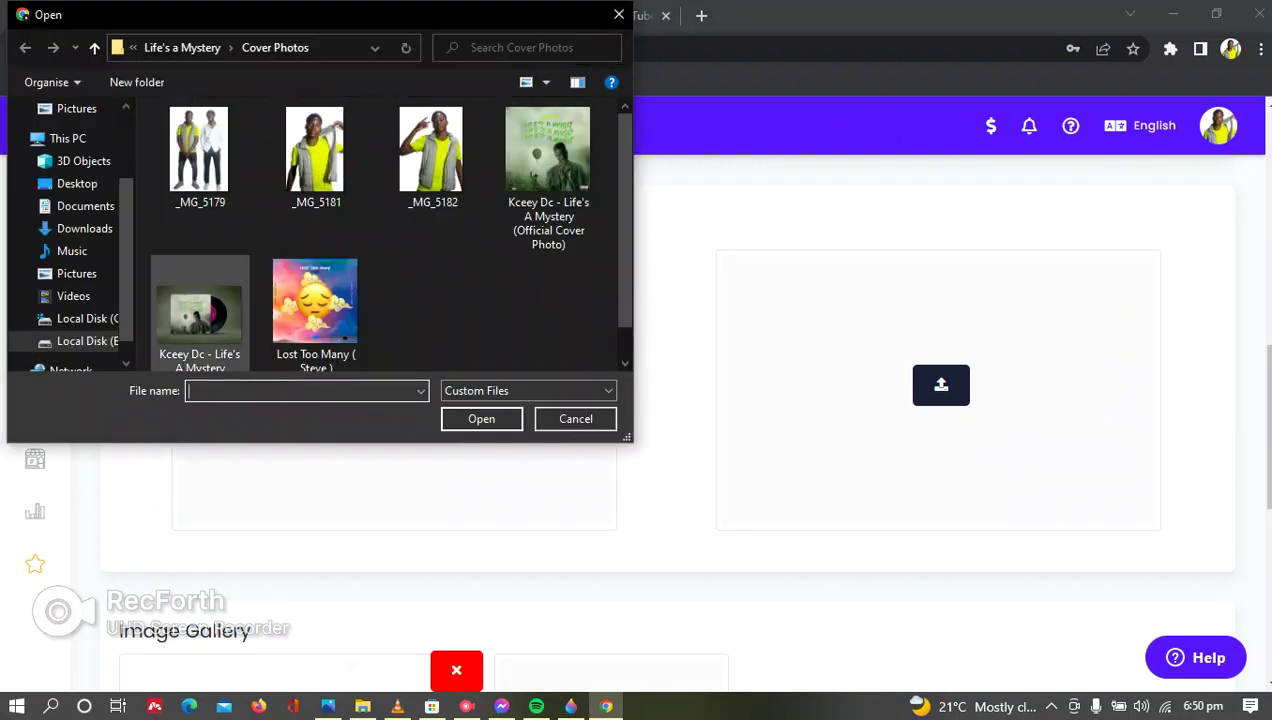
pyautogui.click(199, 325)
pyautogui.press('Return')
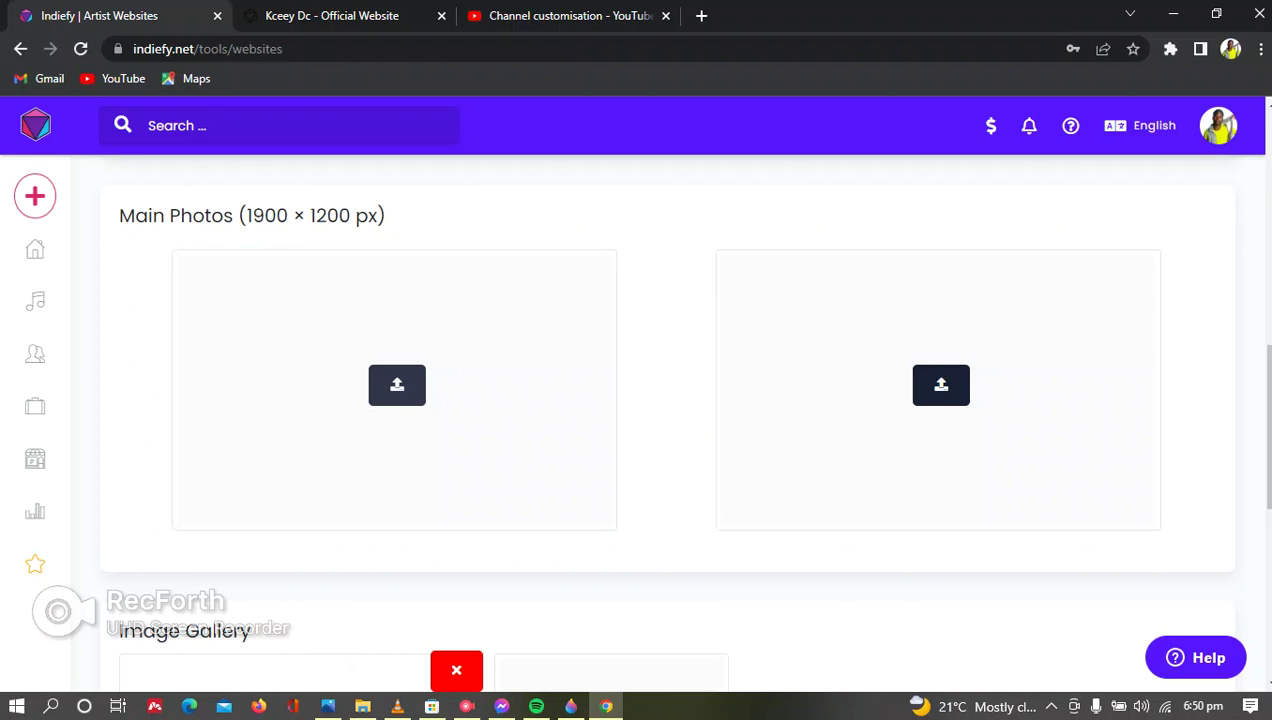
# Check the general information and Image Gallery, and retry uploading the official YouTube thumbnail as the first main photo.
pyautogui.scroll(4, 667, 420)
pyautogui.scroll(5, 667, 420)
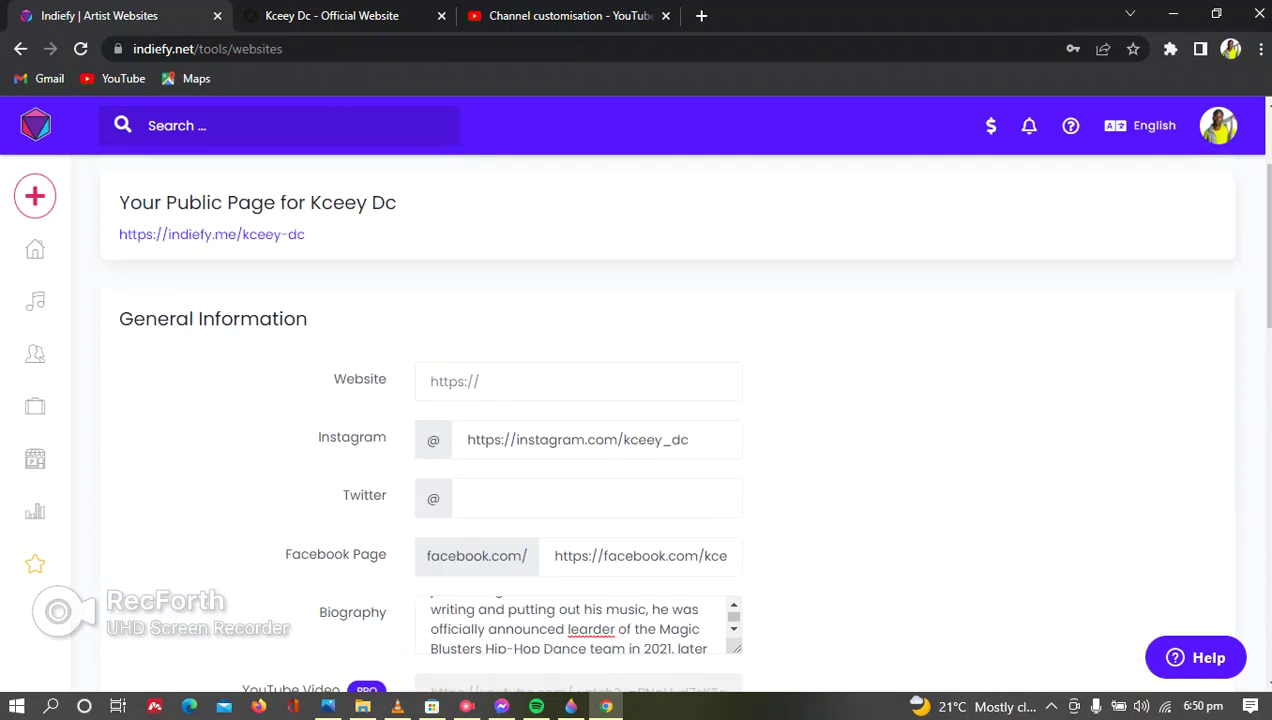
pyautogui.scroll(-10, 667, 420)
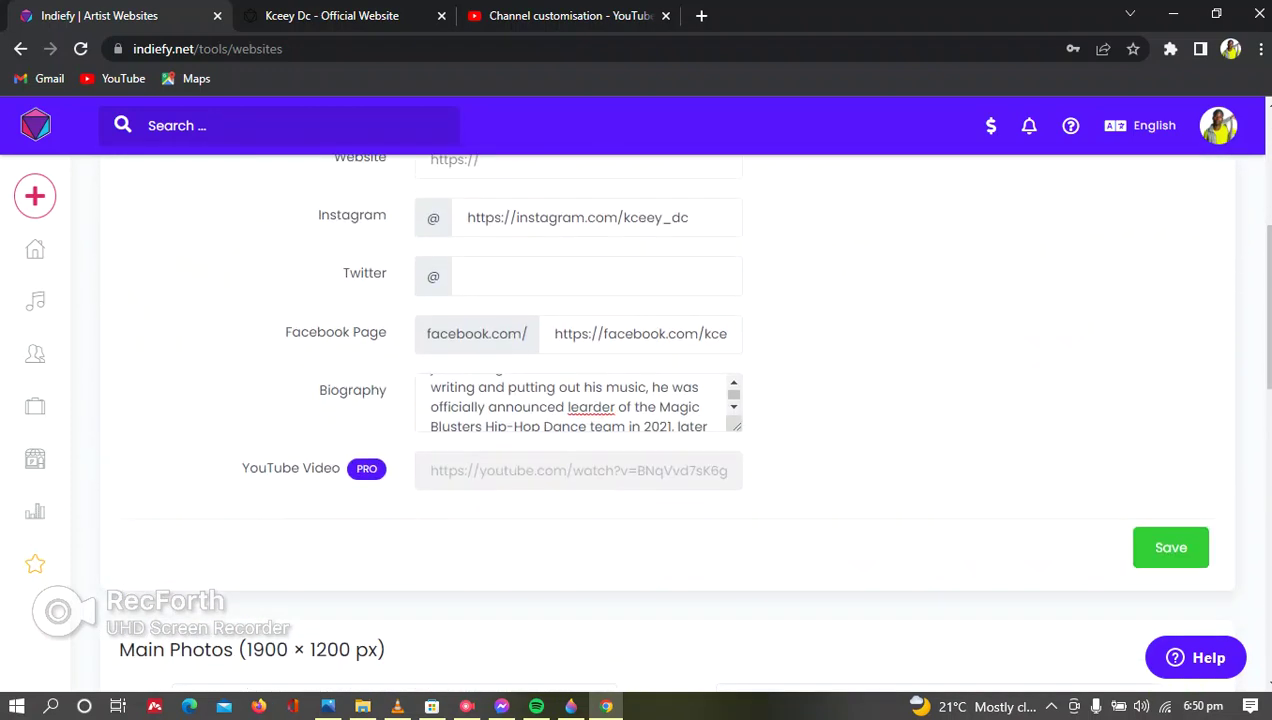
pyautogui.scroll(-4, 667, 420)
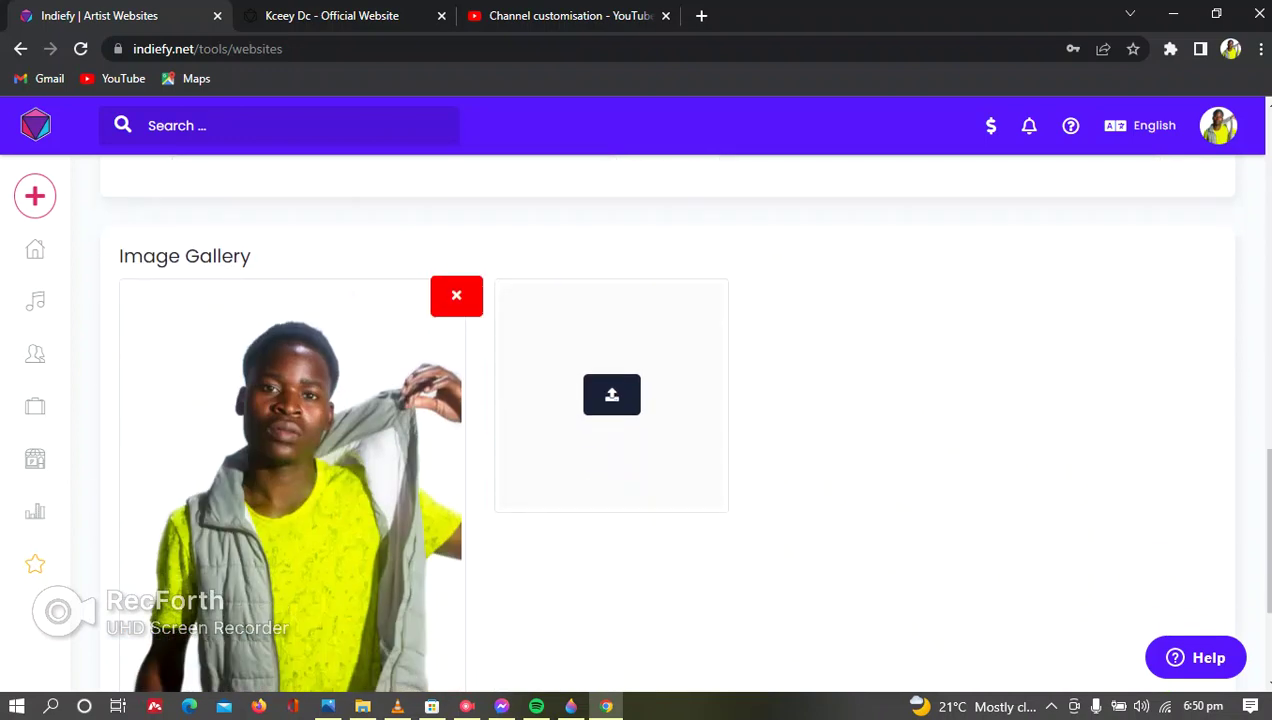
pyautogui.scroll(6, 667, 420)
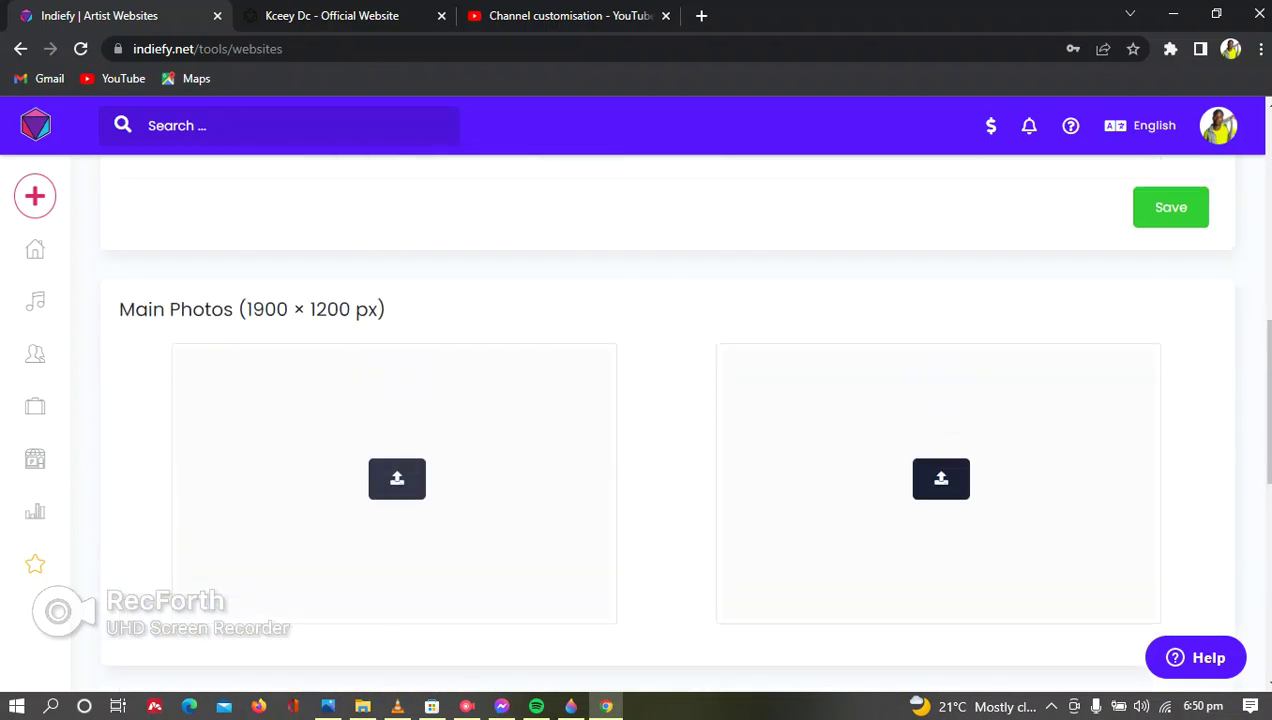
pyautogui.click(397, 479)
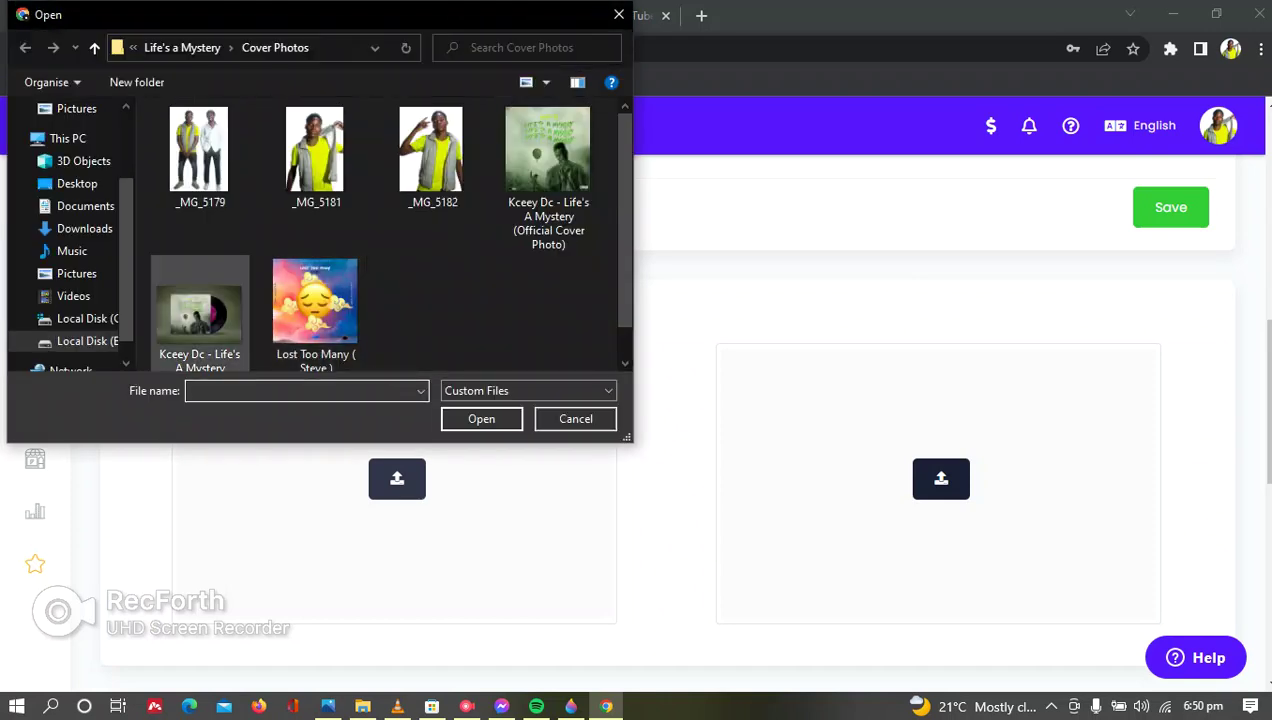
pyautogui.click(199, 314)
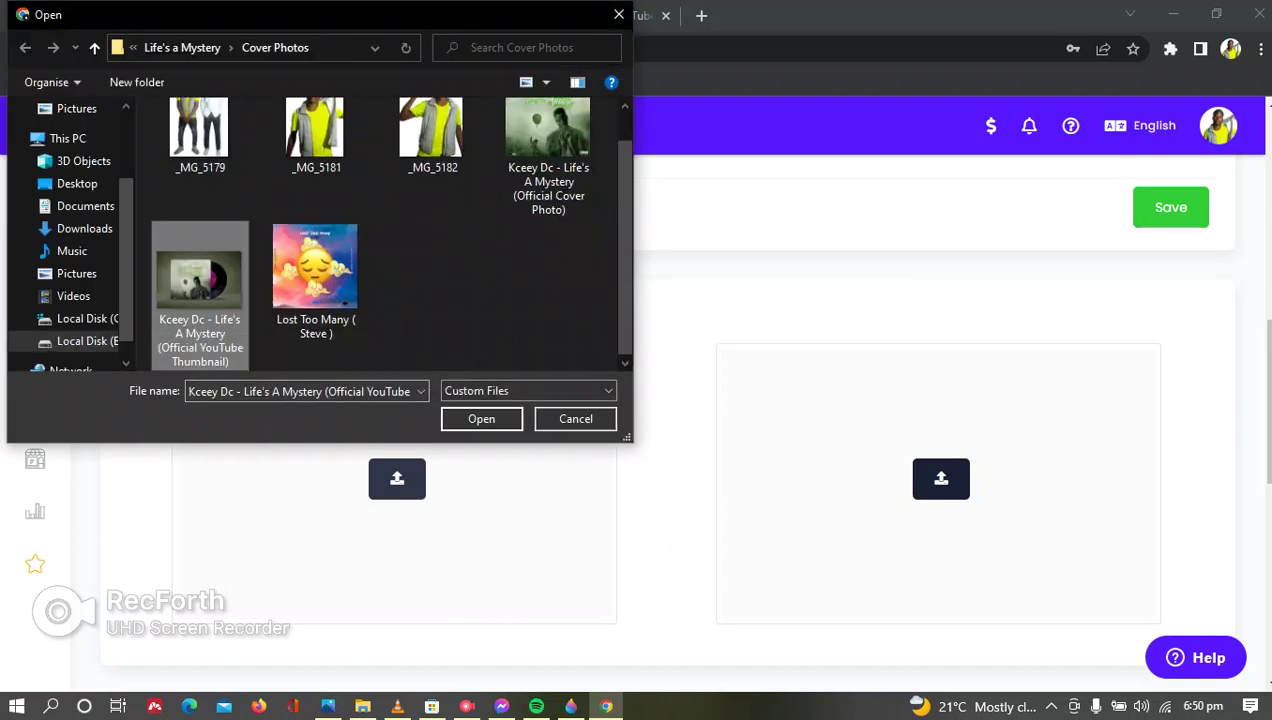
pyautogui.click(481, 418)
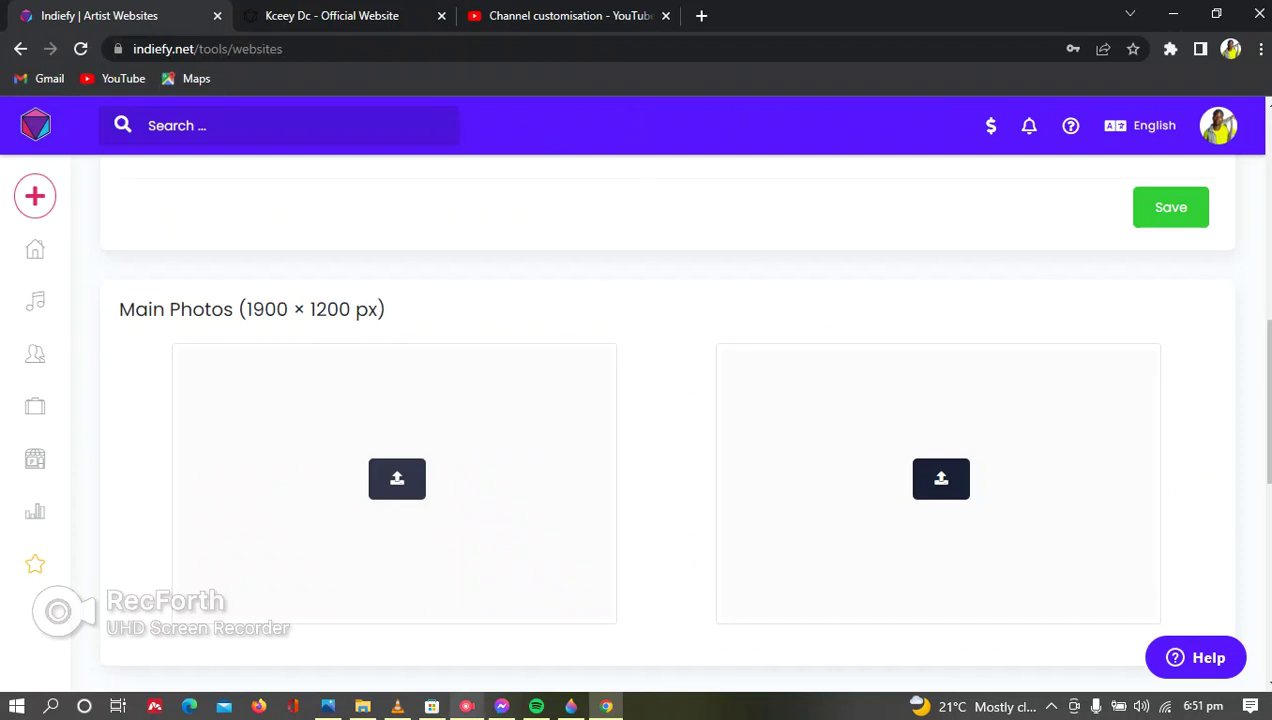
pyautogui.click(466, 706)
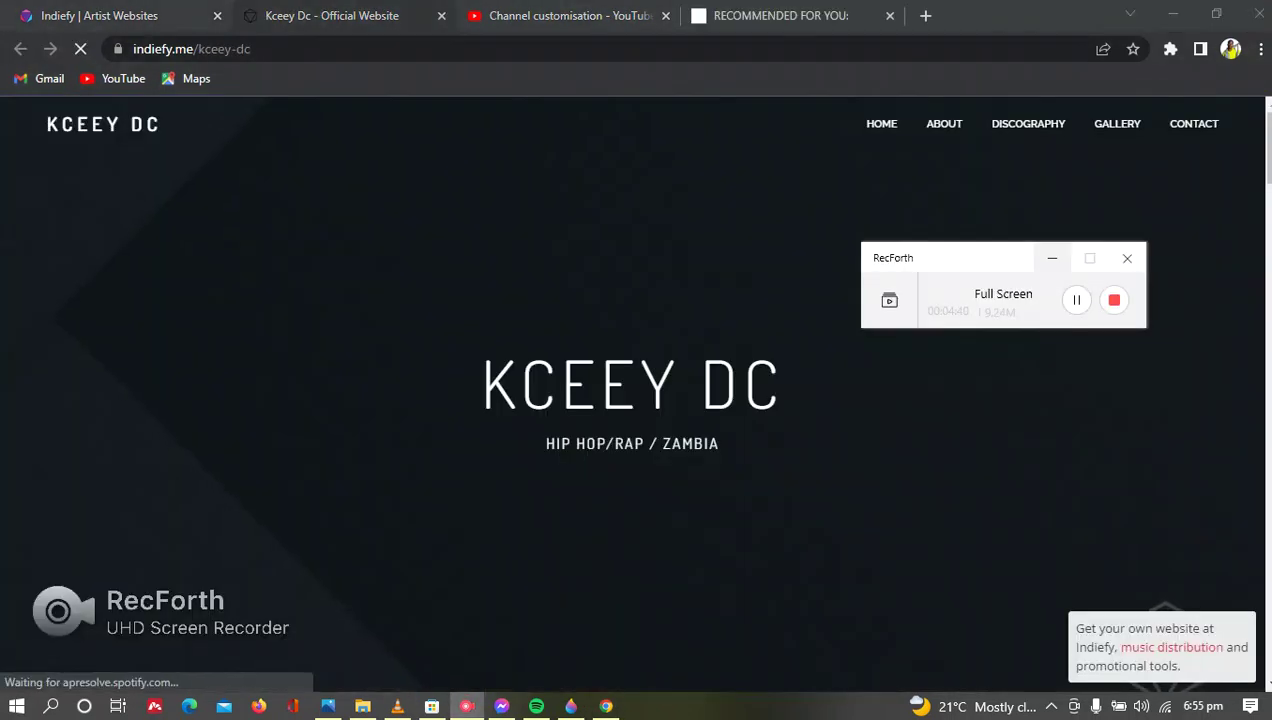
pyautogui.click(1052, 258)
# Review the reloaded public artist page from the header and Latest Album through the biography, discography and photo gallery to General Contact.
pyautogui.scroll(-3, 636, 400)
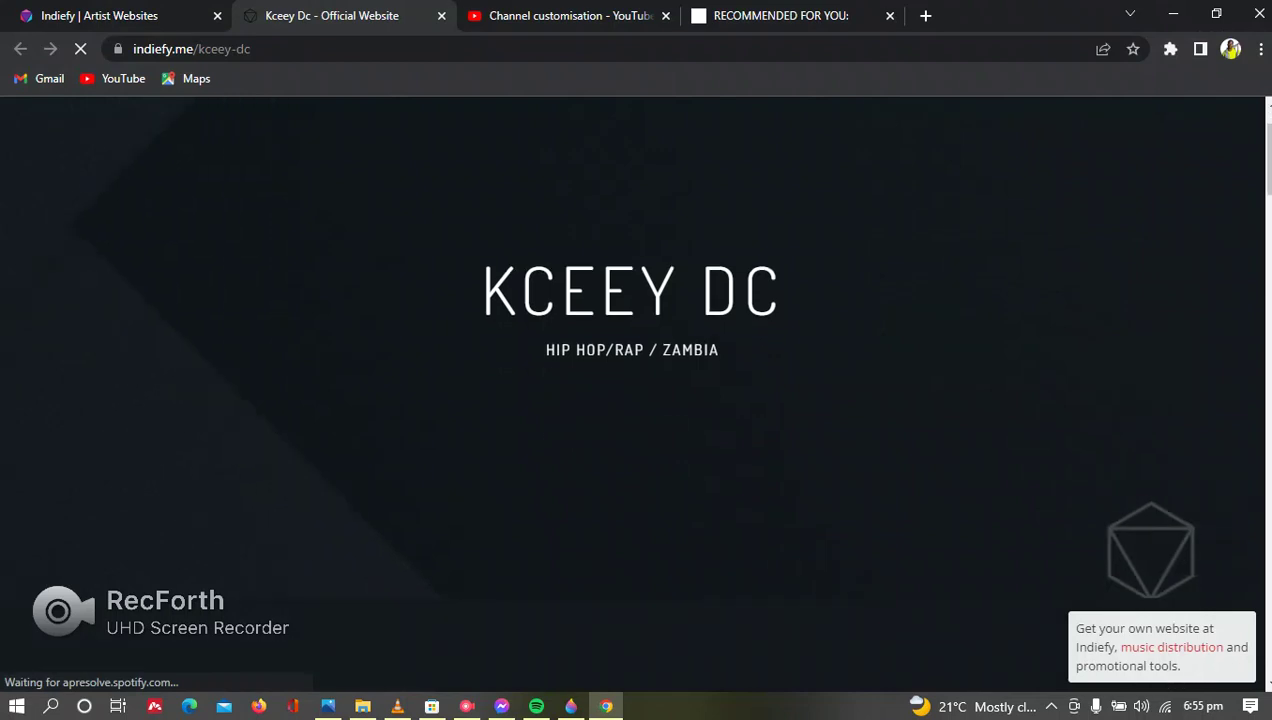
pyautogui.scroll(-1, 636, 400)
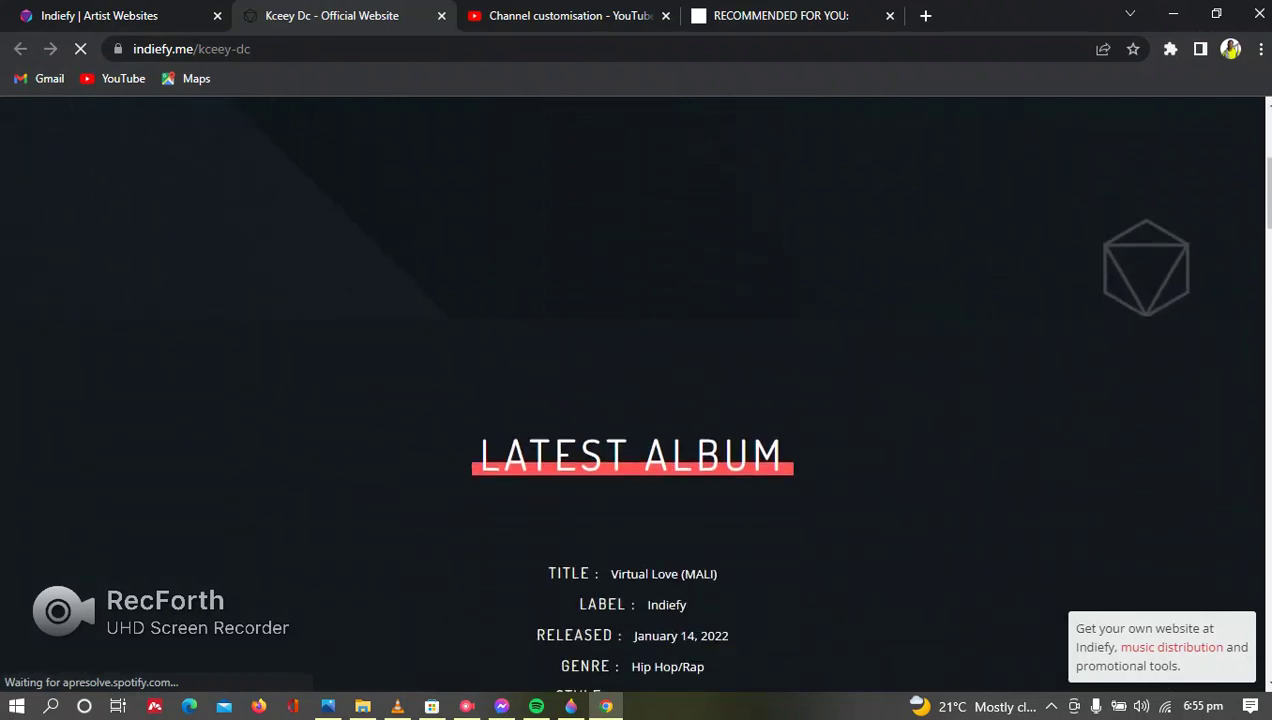
pyautogui.scroll(-2, 636, 400)
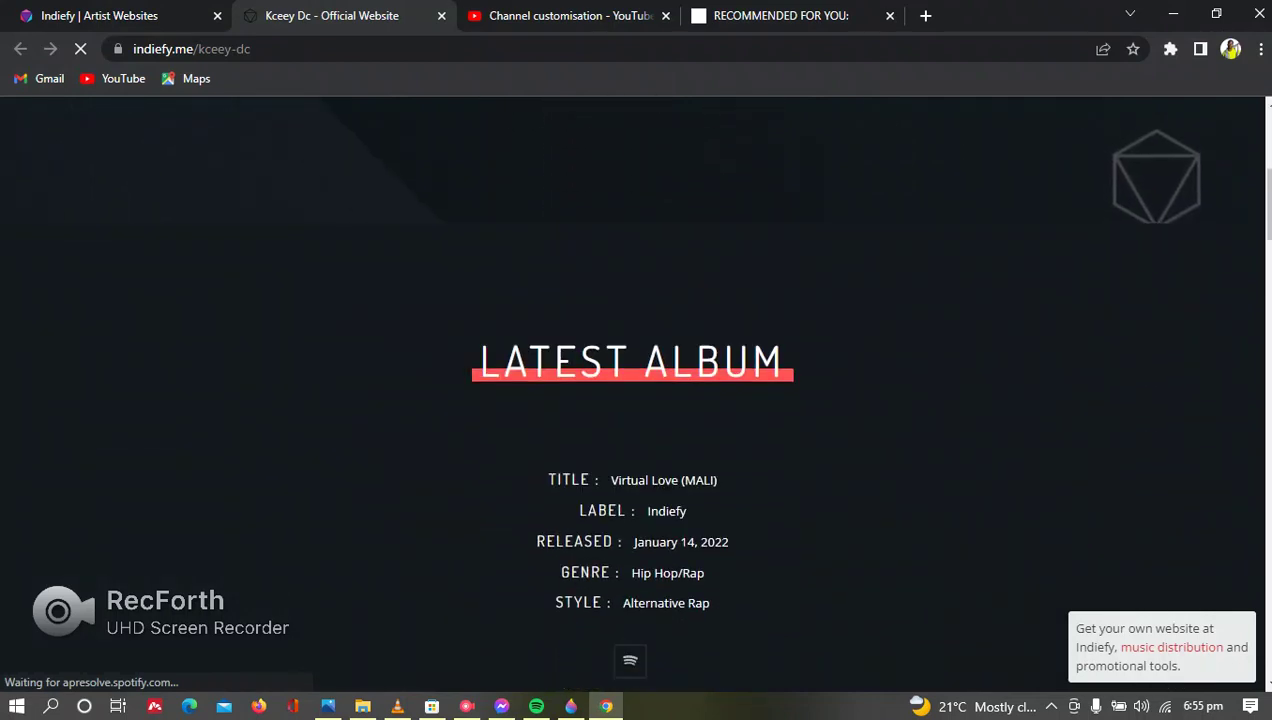
pyautogui.scroll(-3, 636, 400)
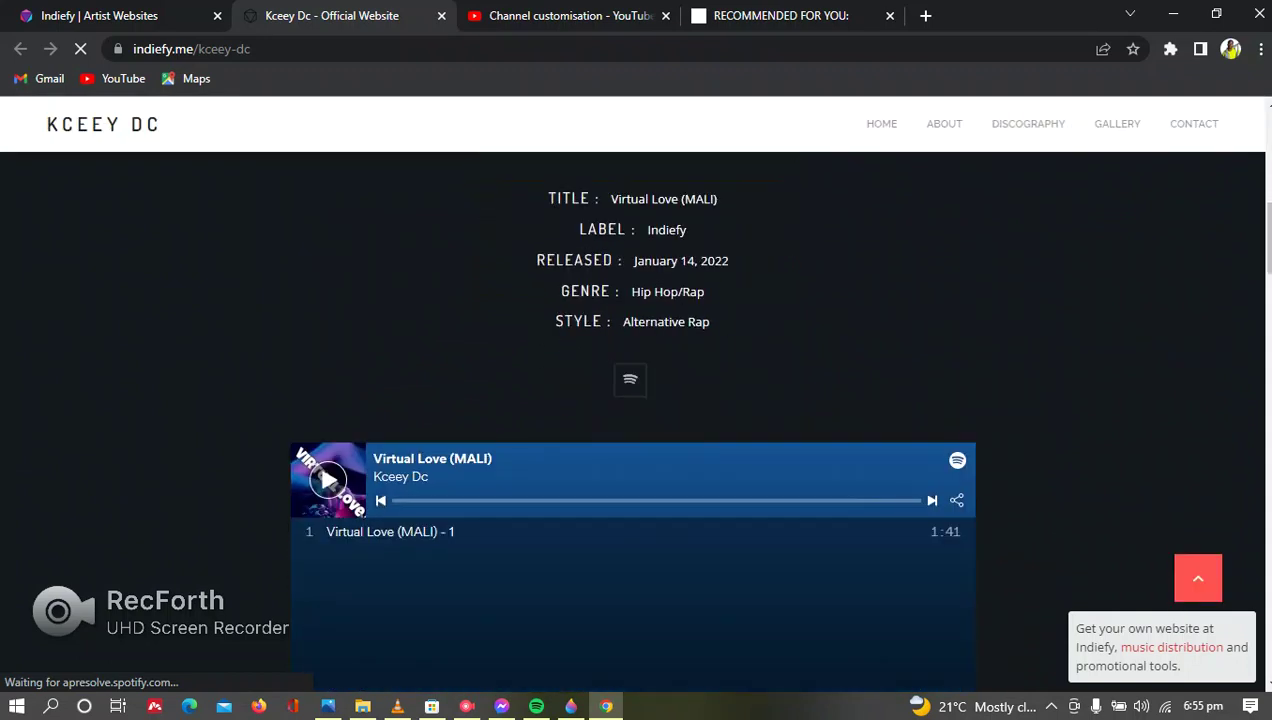
pyautogui.scroll(-5, 636, 400)
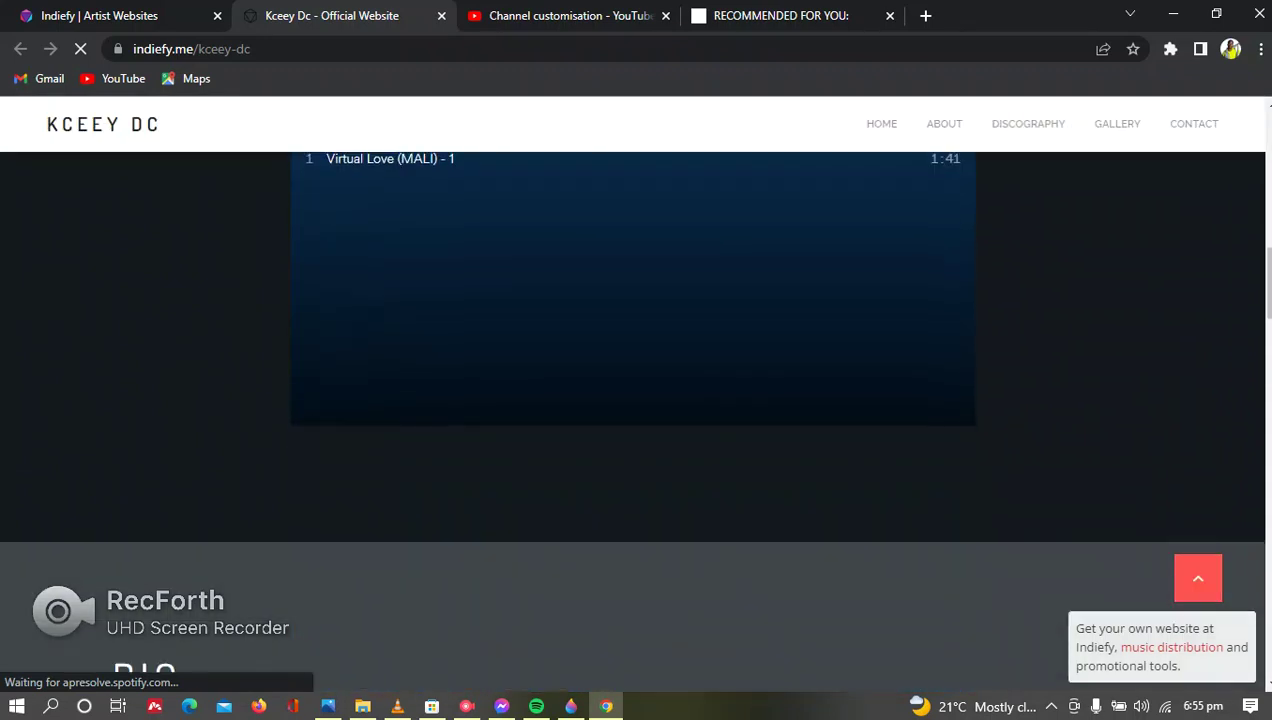
pyautogui.scroll(-8, 636, 420)
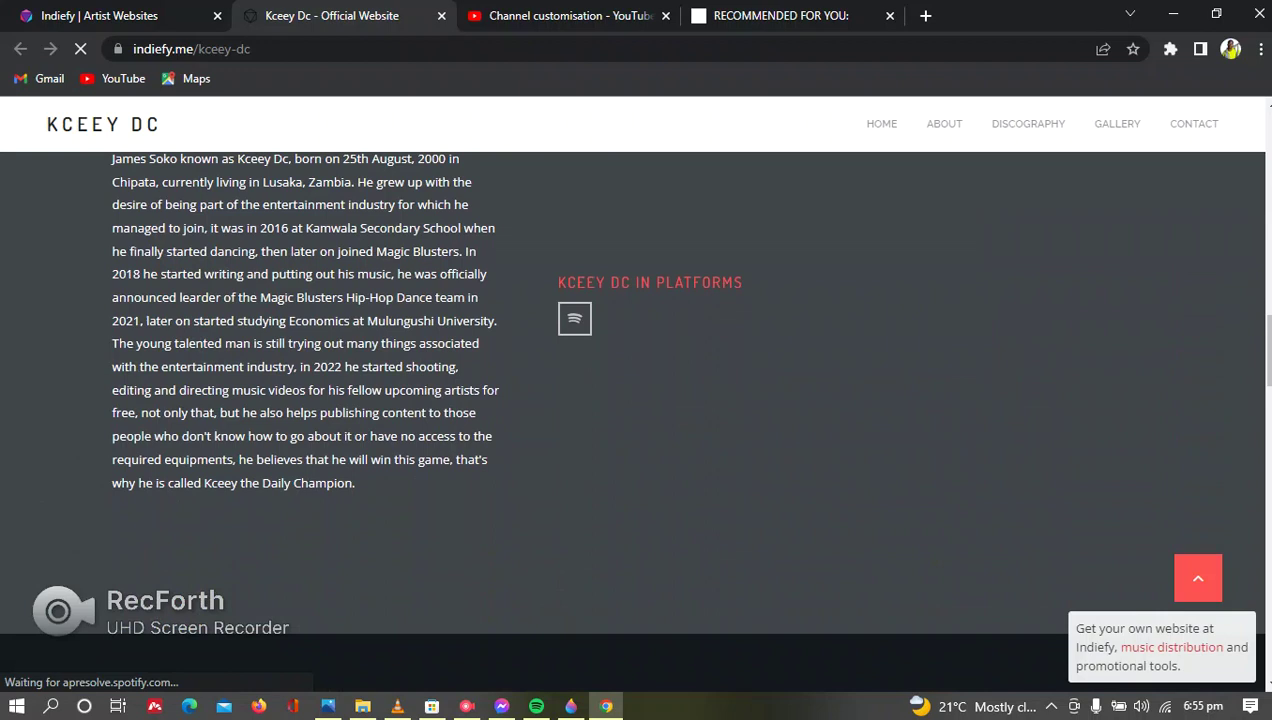
pyautogui.scroll(-5, 636, 420)
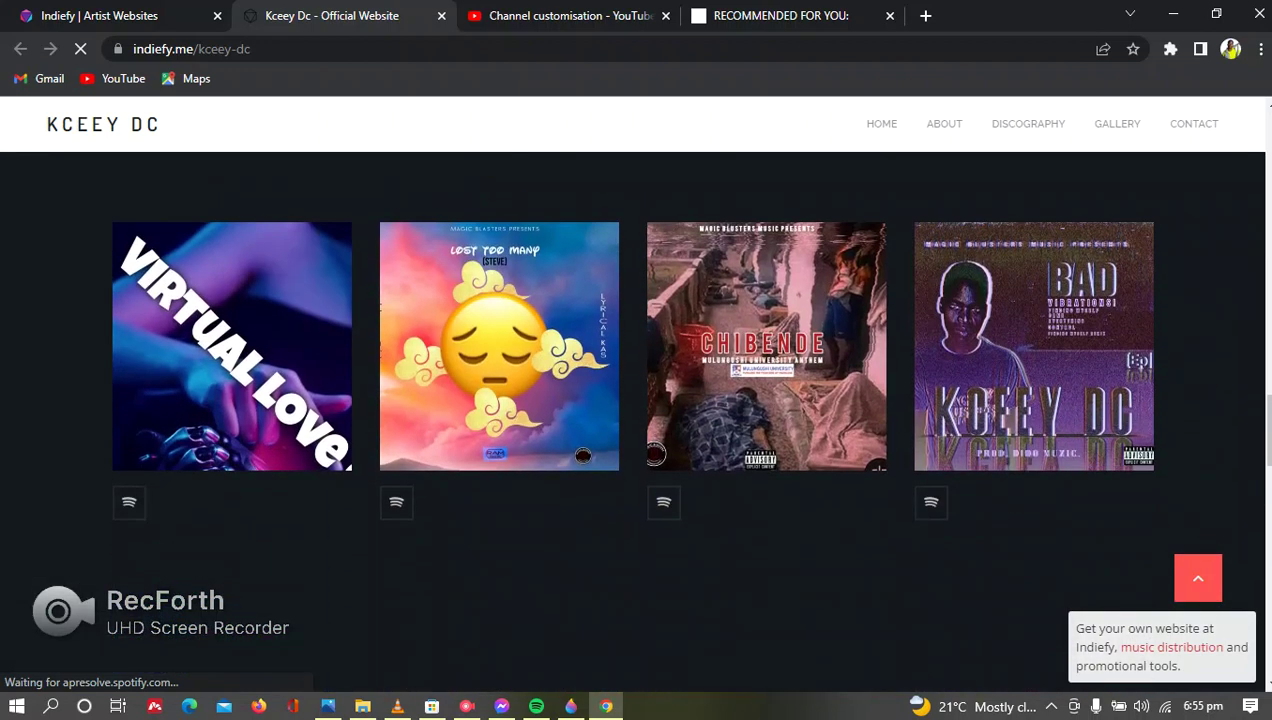
pyautogui.scroll(-4, 636, 420)
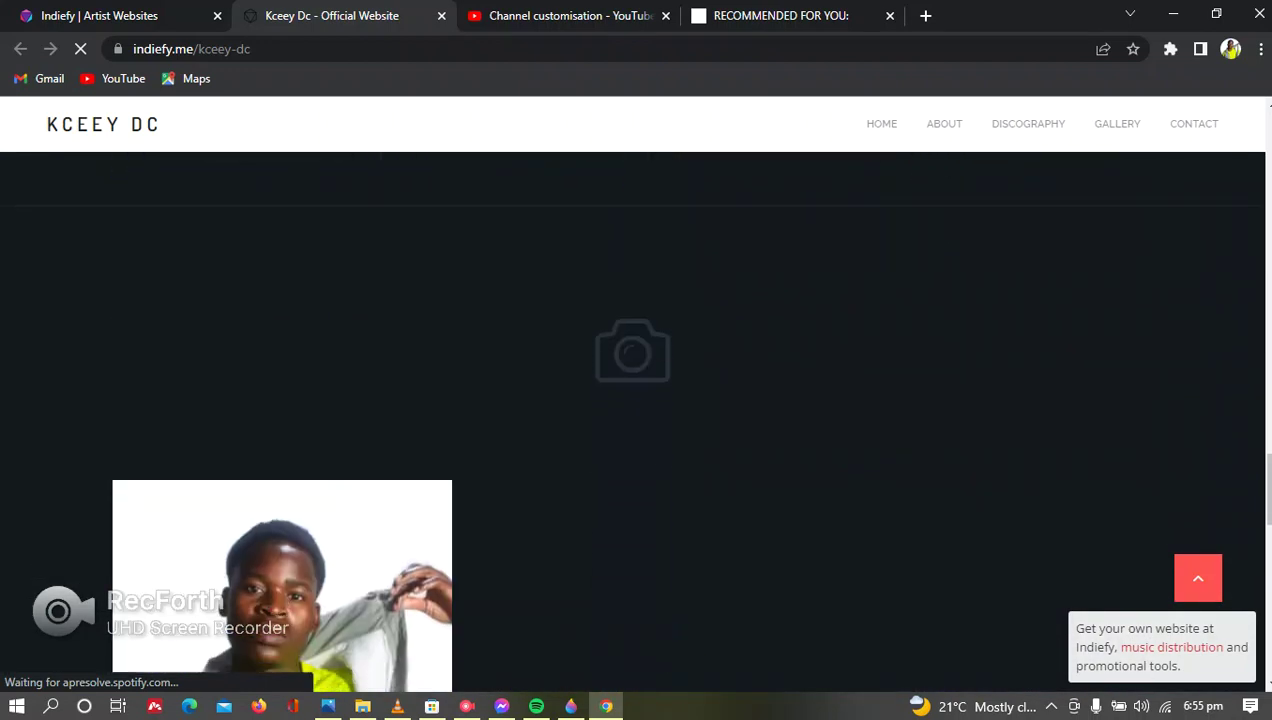
pyautogui.scroll(-8, 636, 420)
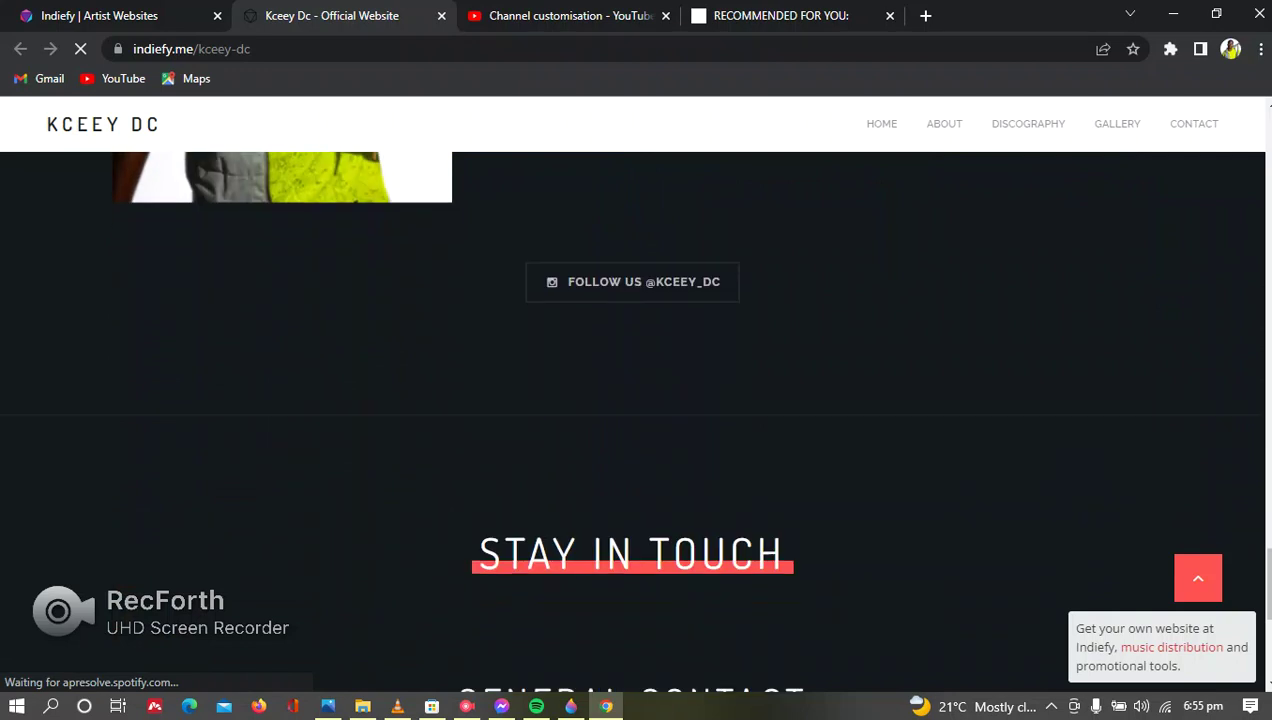
pyautogui.scroll(-1, 636, 420)
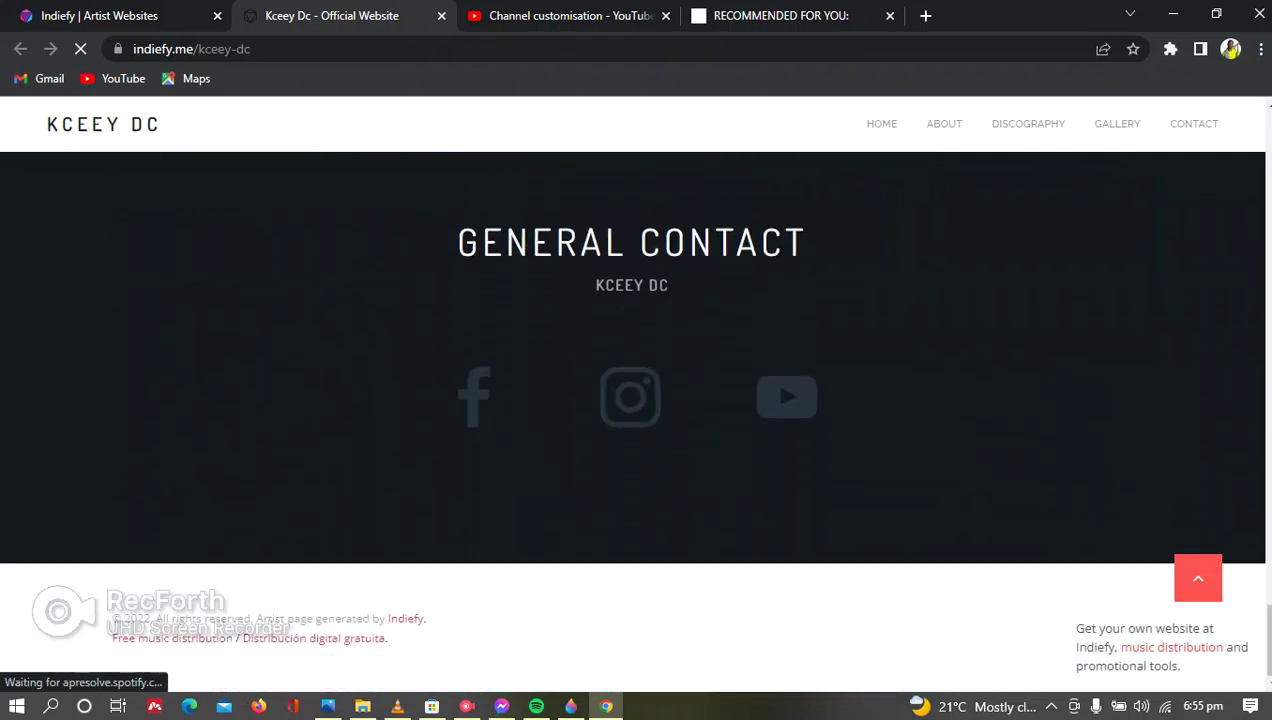
pyautogui.click(467, 706)
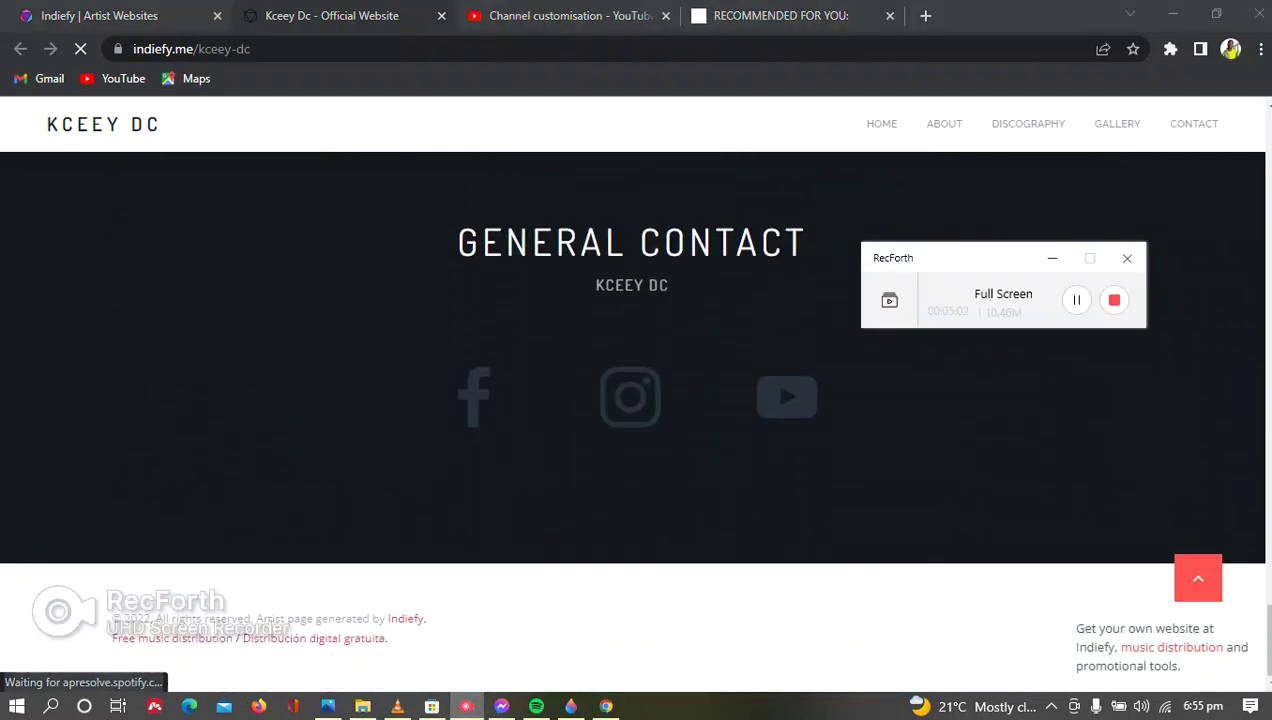